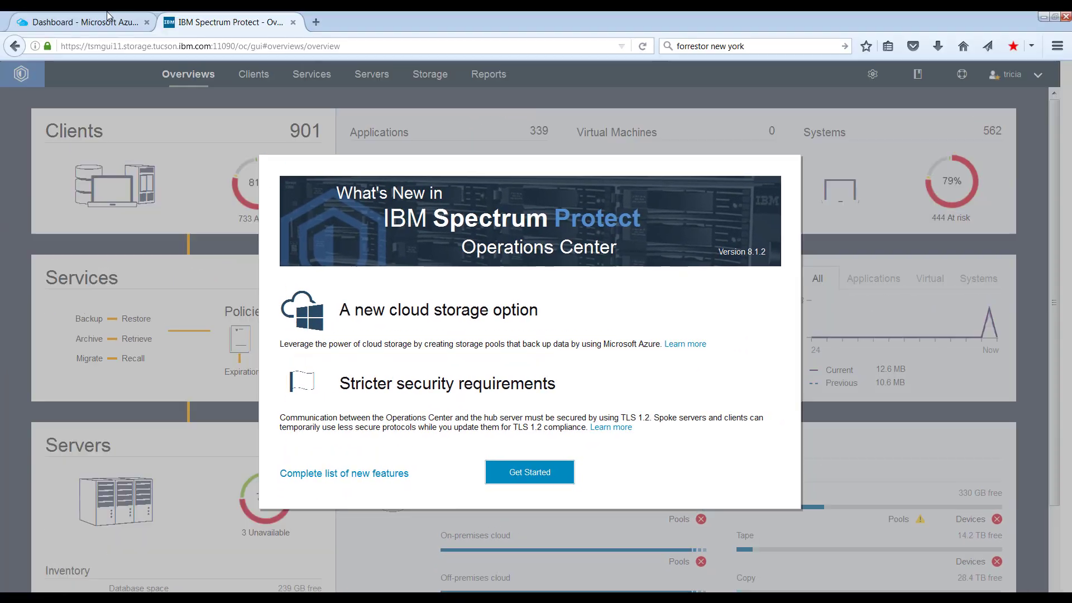
# Show the Azure portal full screen and open the empty Storage accounts list
pyautogui.click(79, 23)
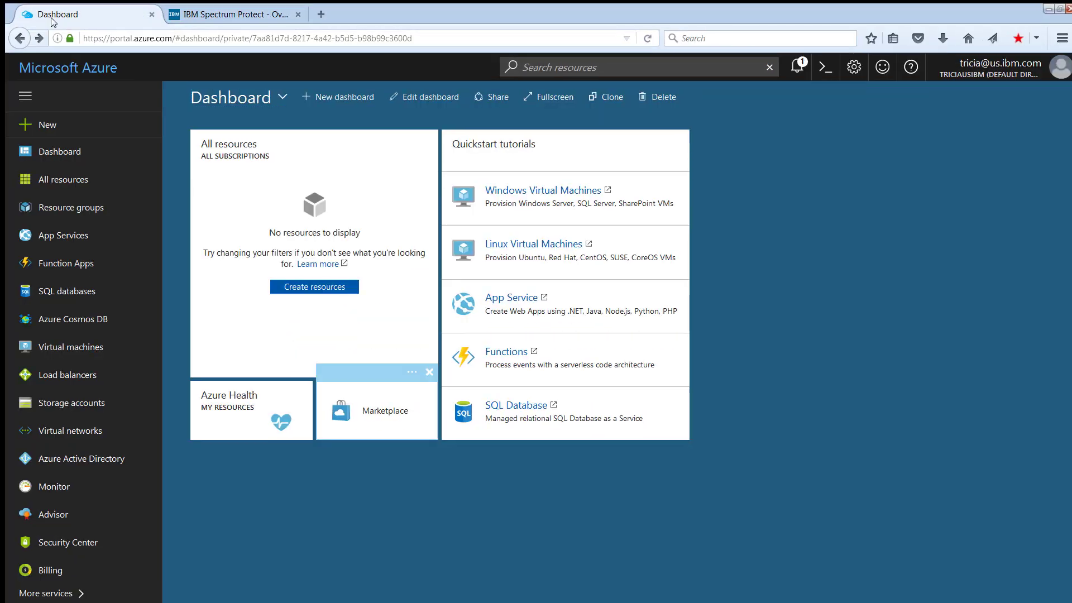
pyautogui.press('F11')
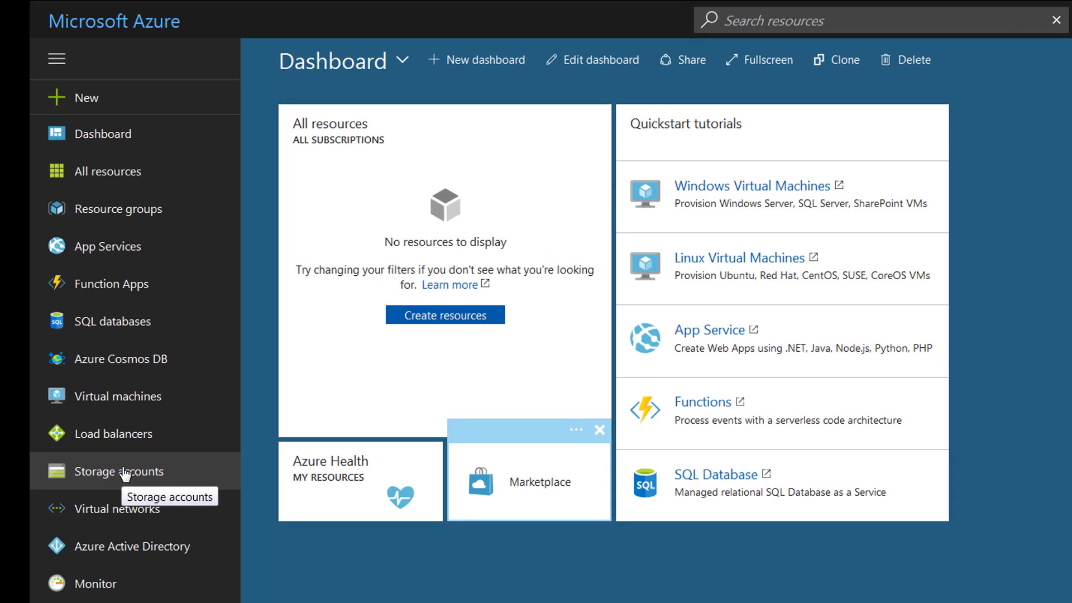
pyautogui.click(125, 473)
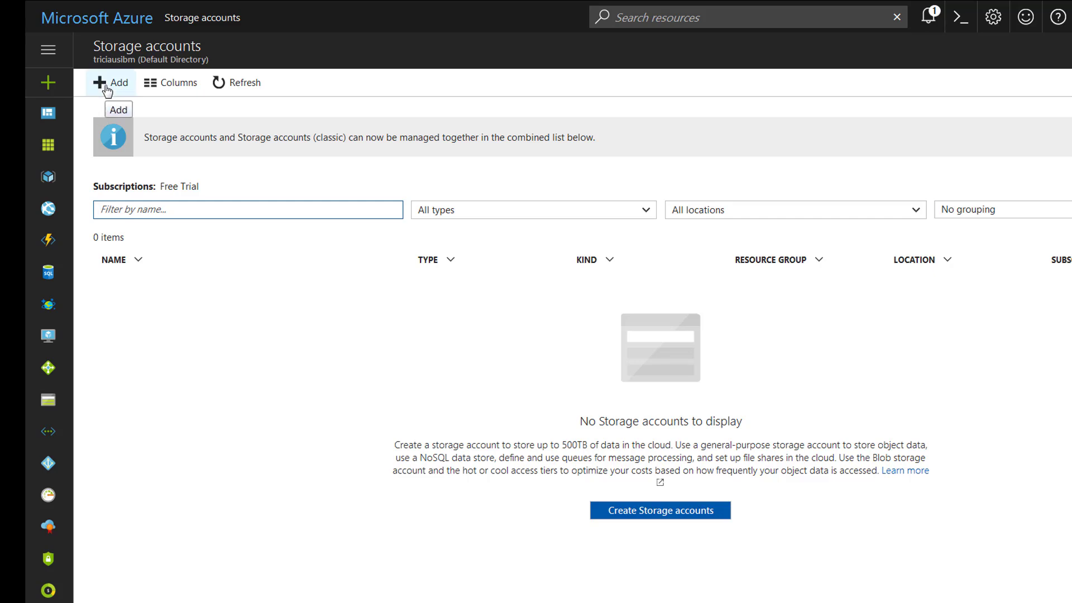
# Start a new storage account named spectrumprotect812 of kind Blob storage with the Hot access tier
pyautogui.click(108, 89)
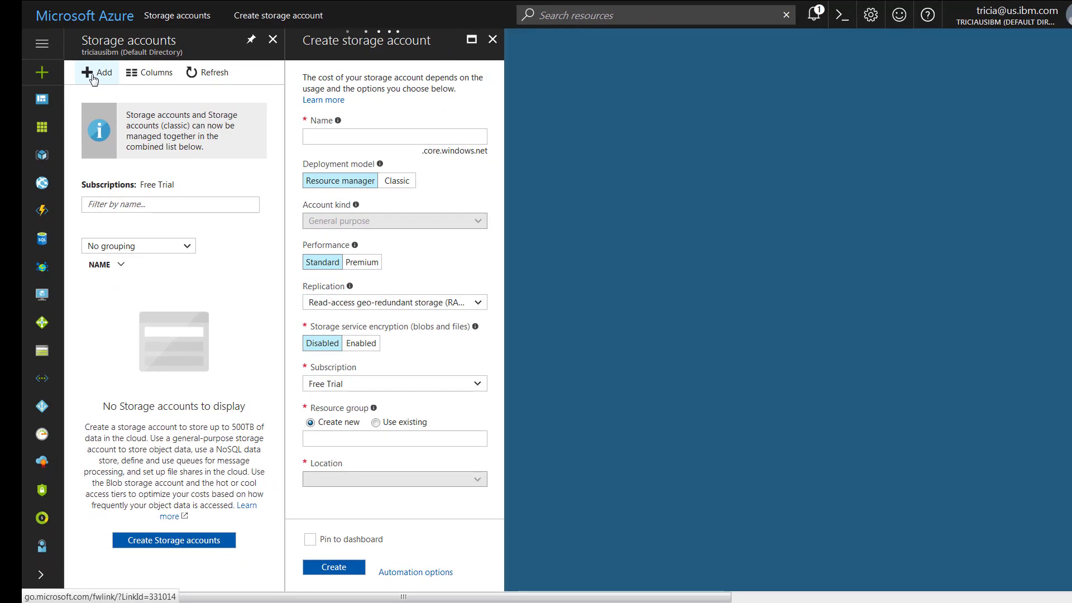
pyautogui.click(313, 136)
pyautogui.write('spec')
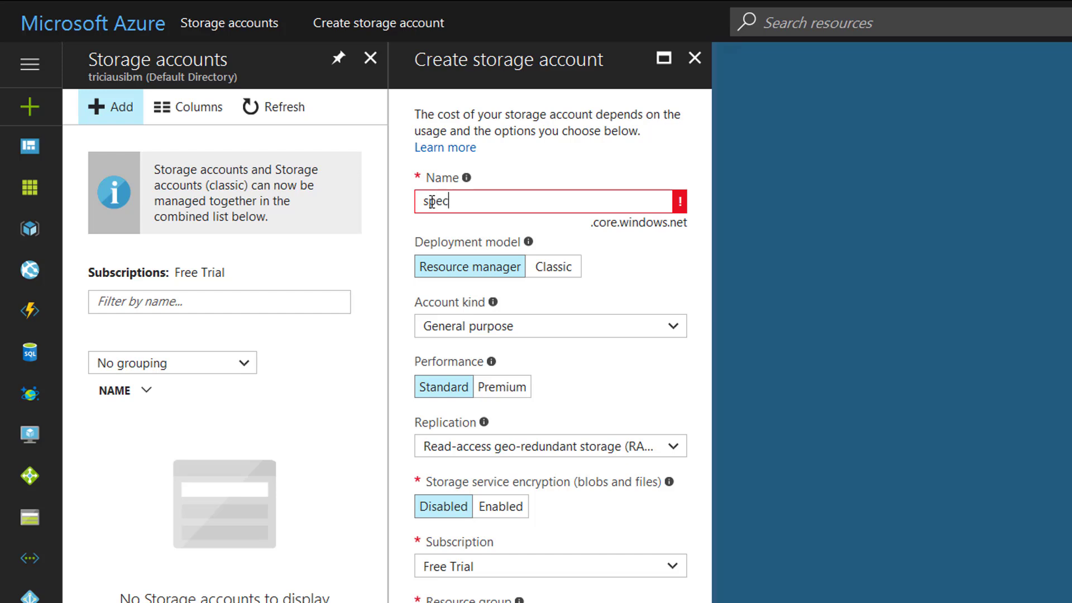
pyautogui.write('trumprotect')
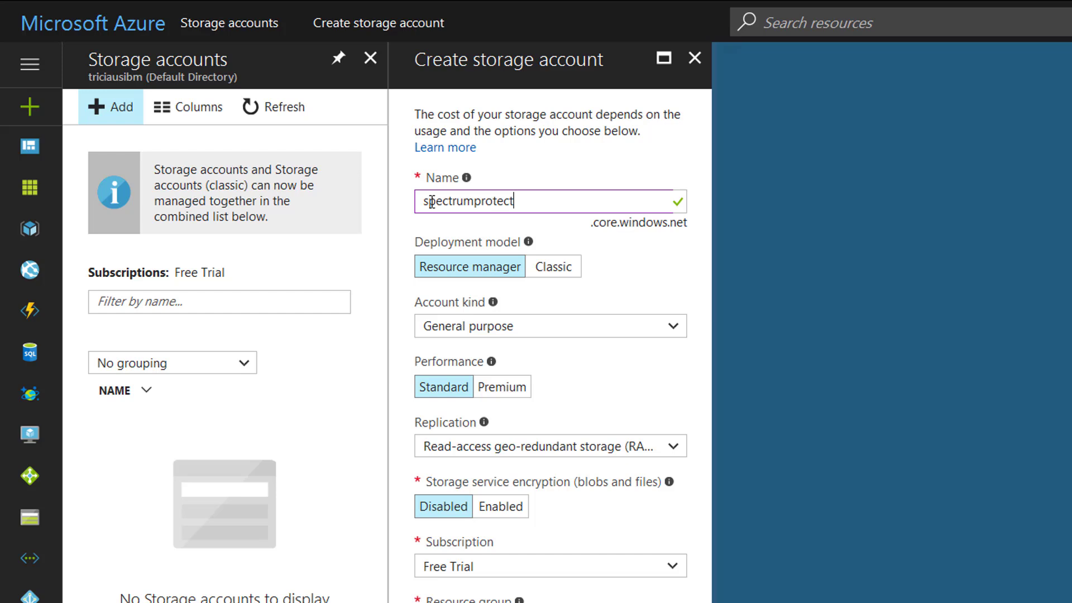
pyautogui.write('812')
pyautogui.click(671, 330)
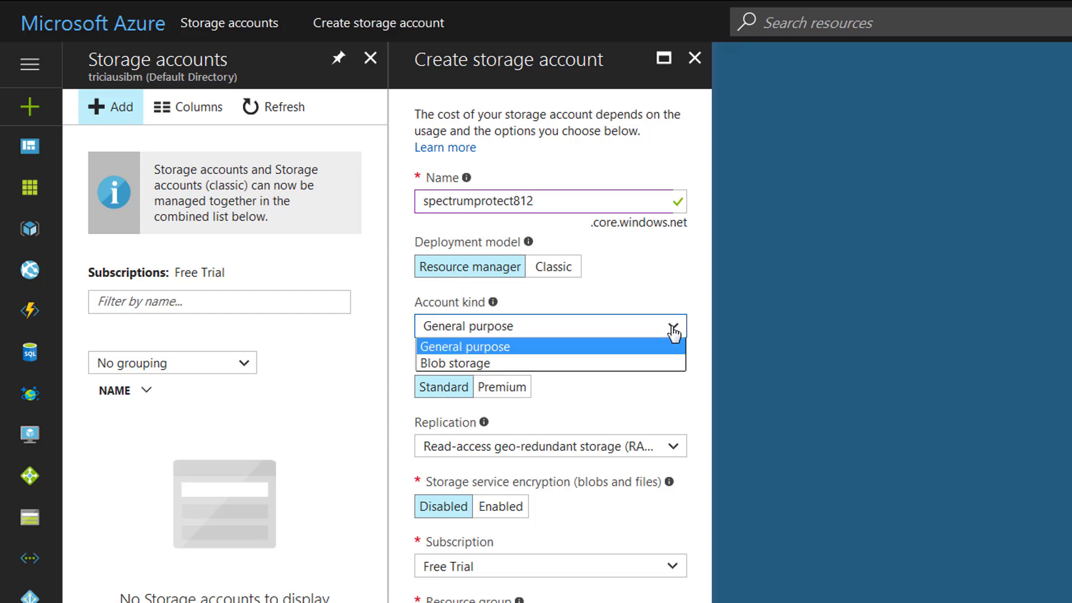
pyautogui.click(662, 363)
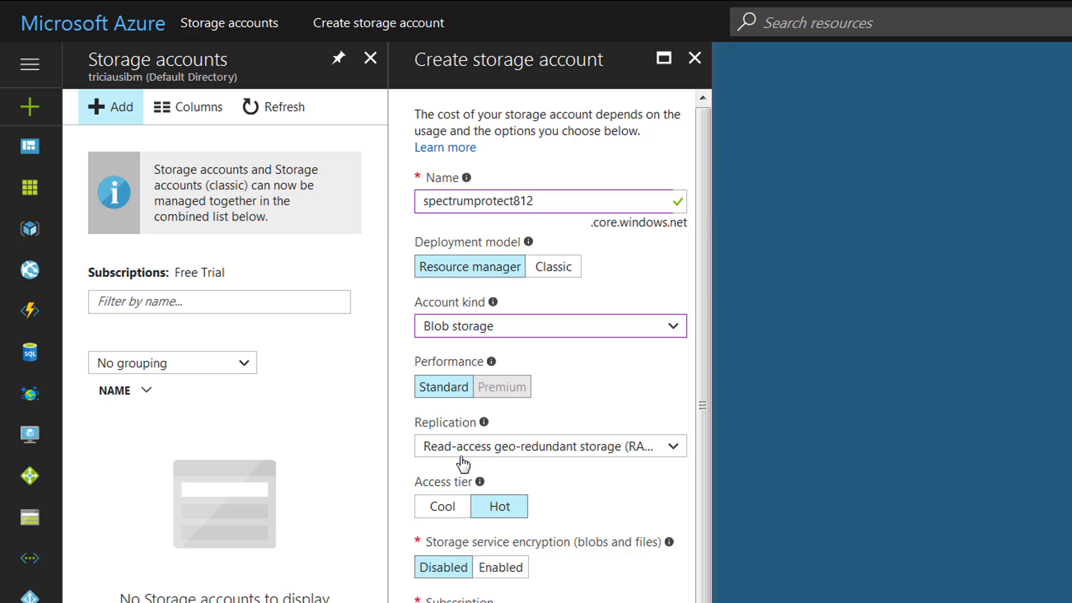
pyautogui.click(434, 513)
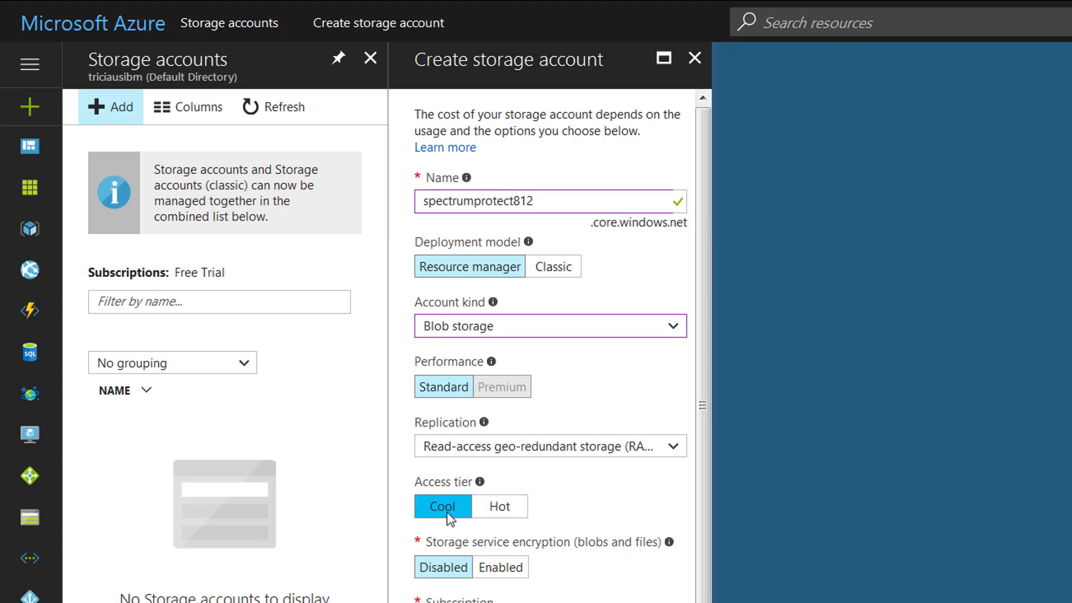
pyautogui.click(495, 511)
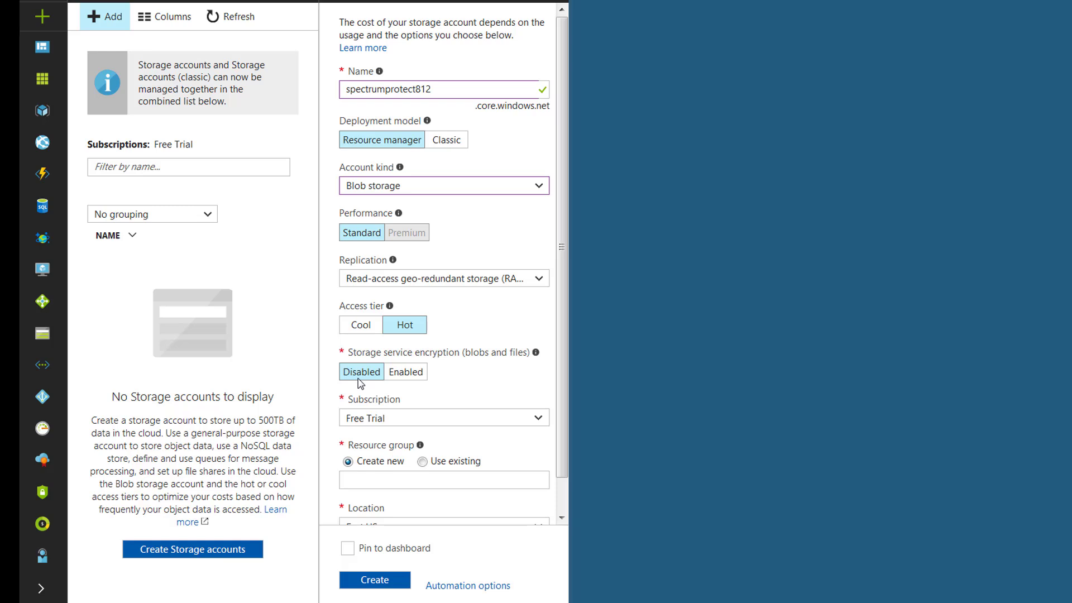
# Enter new resource group Default-Storage-WestUS and choose West US as the account location
pyautogui.click(368, 480)
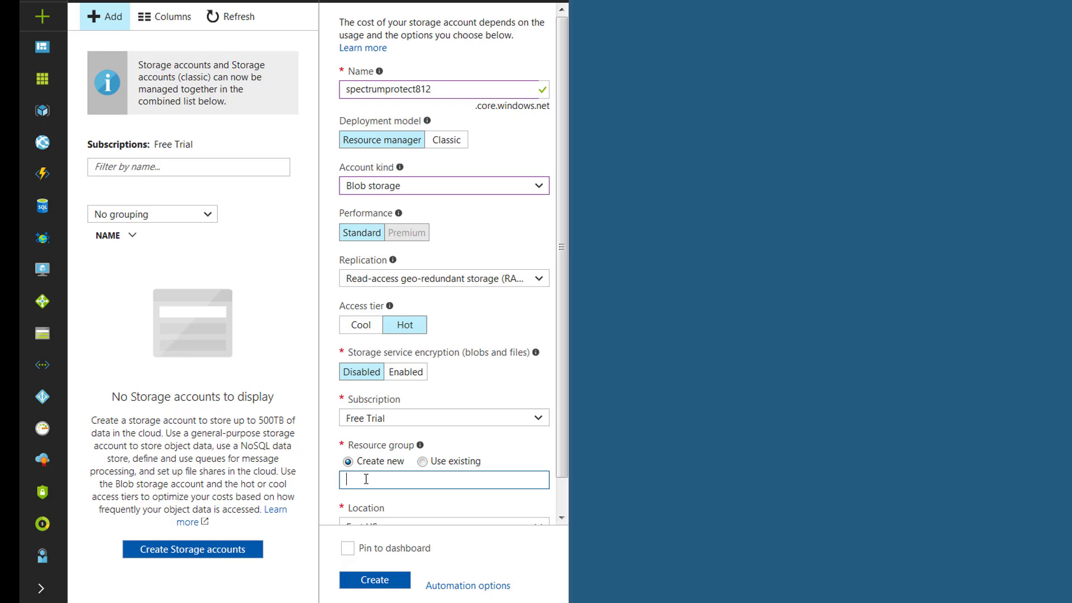
pyautogui.write('Default-Storage-West')
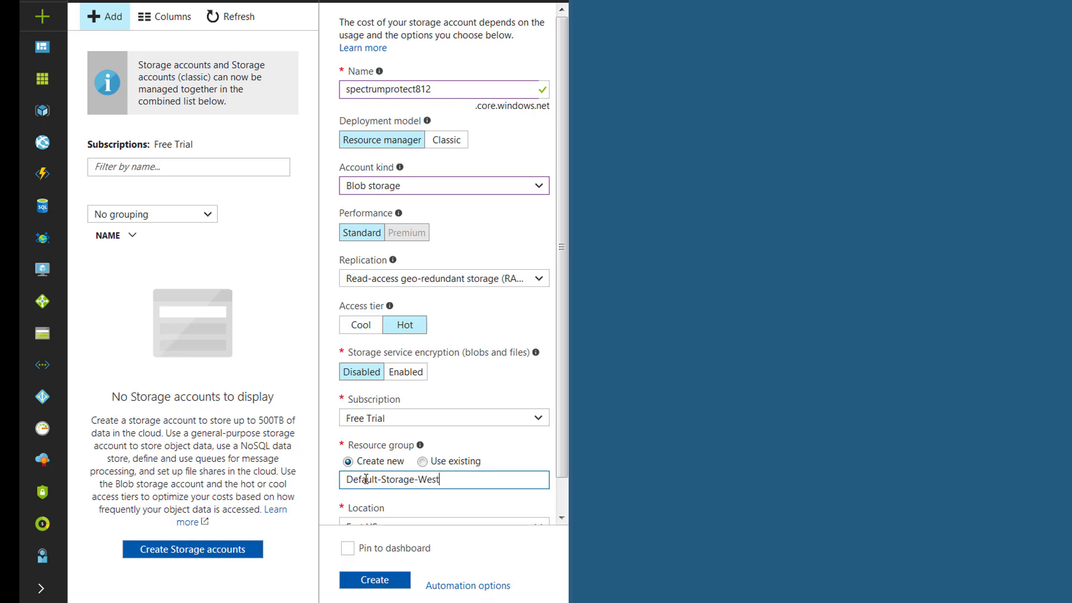
pyautogui.write('US')
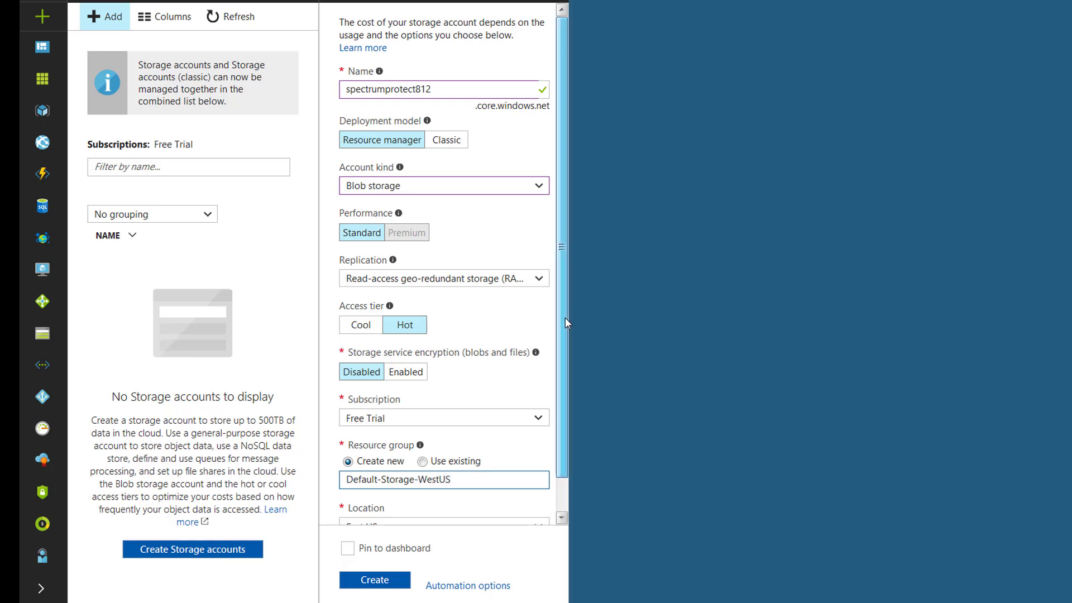
pyautogui.scroll(-1, 567, 362)
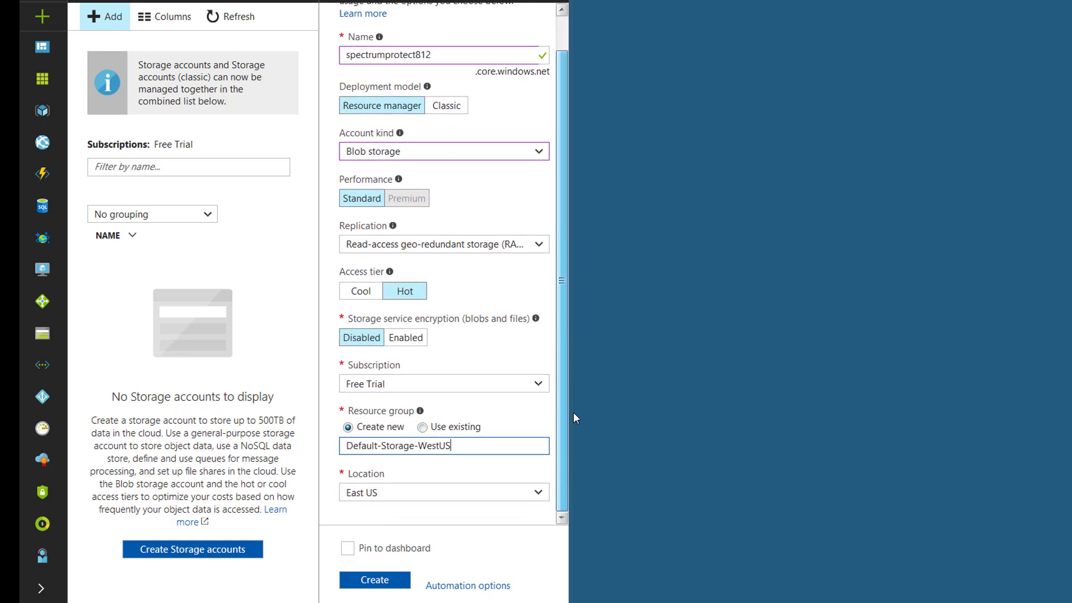
pyautogui.click(539, 494)
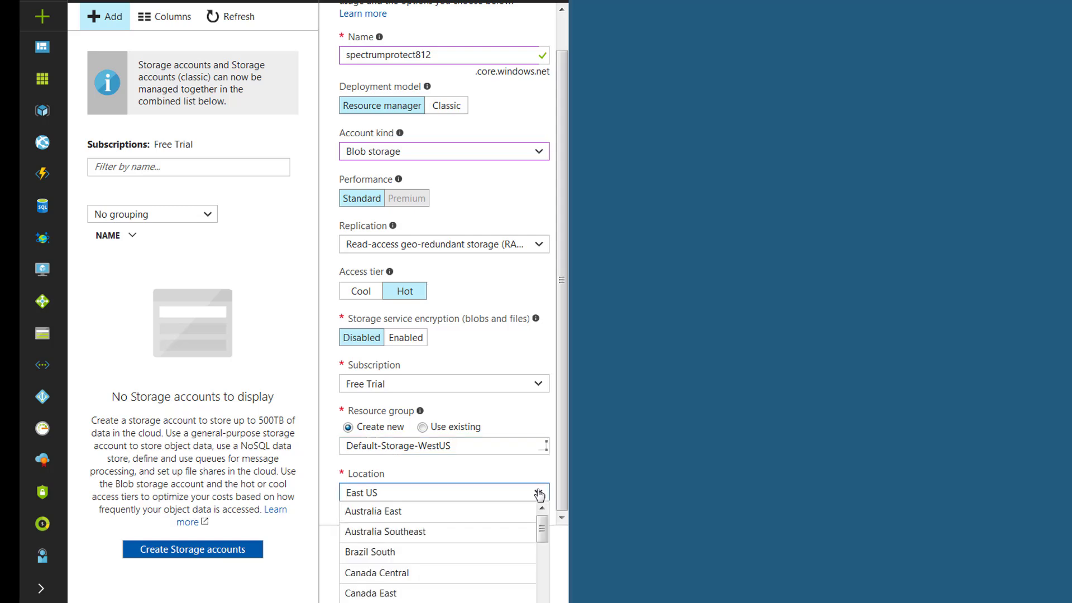
pyautogui.moveTo(543, 532); pyautogui.dragTo(389, 601)
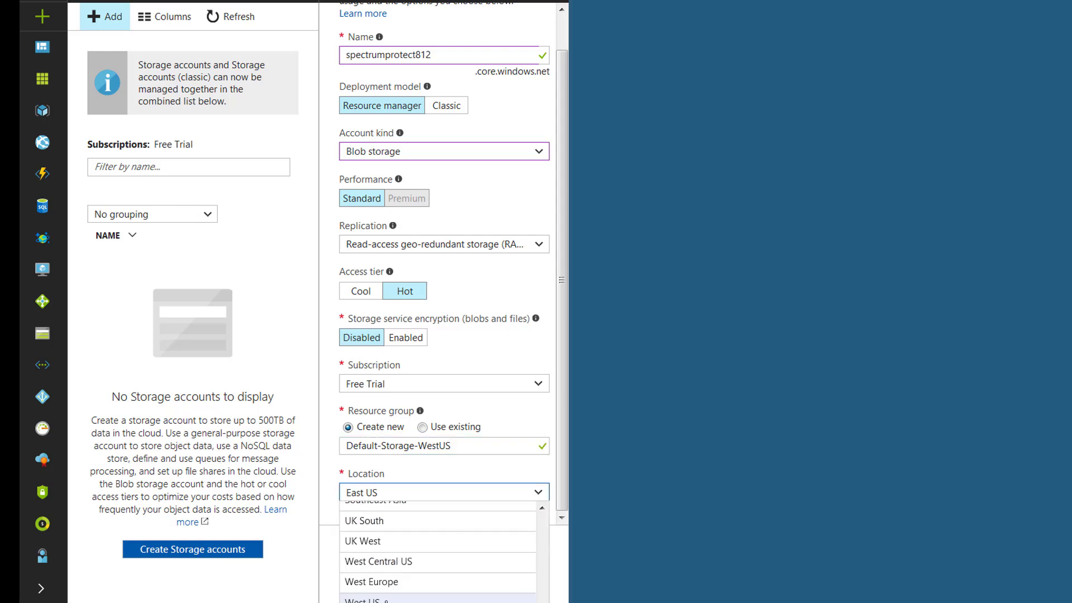
pyautogui.click(385, 601)
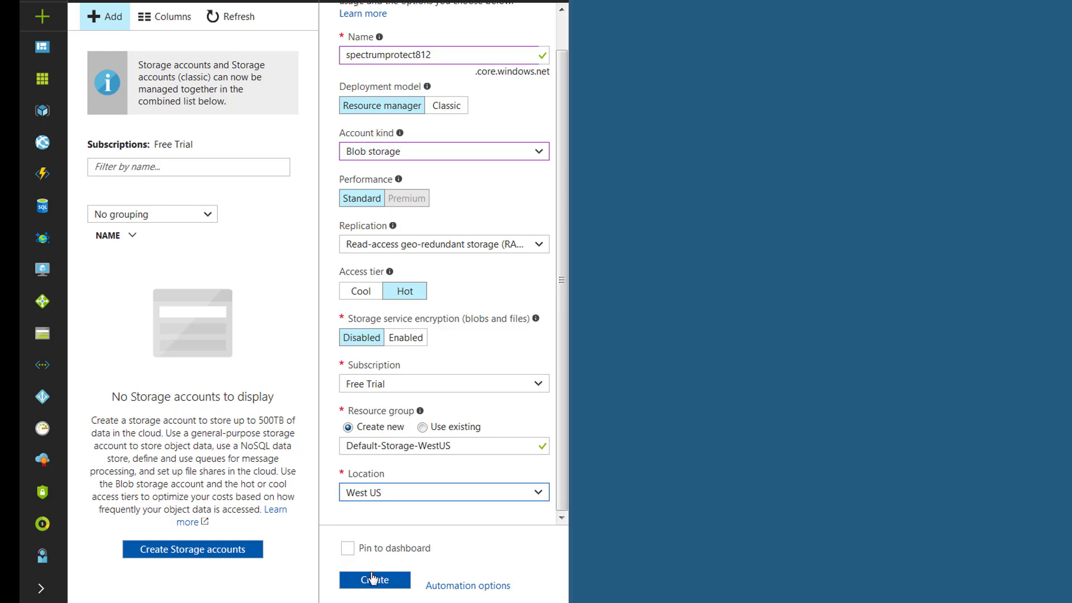
# Create spectrumprotect812, open it from the refreshed list, and select its primary blob service endpoint URL
pyautogui.click(376, 584)
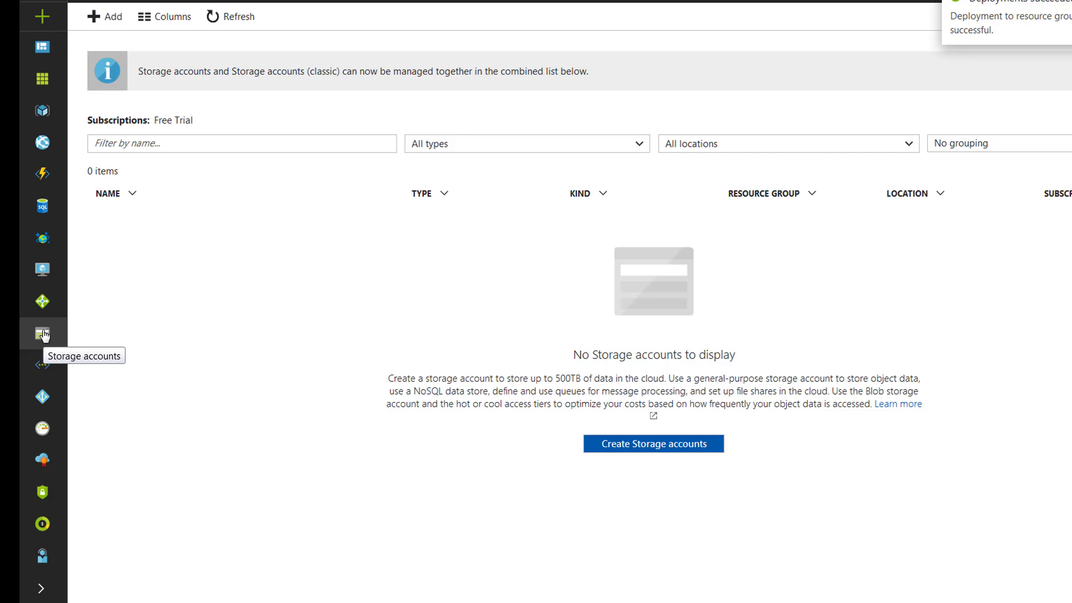
pyautogui.click(43, 335)
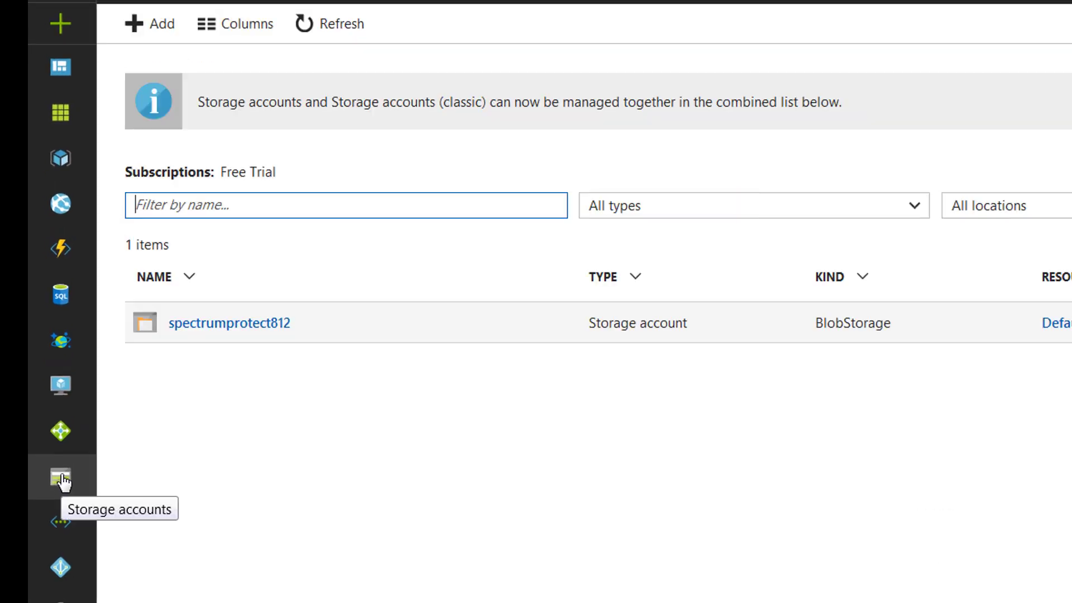
pyautogui.click(218, 334)
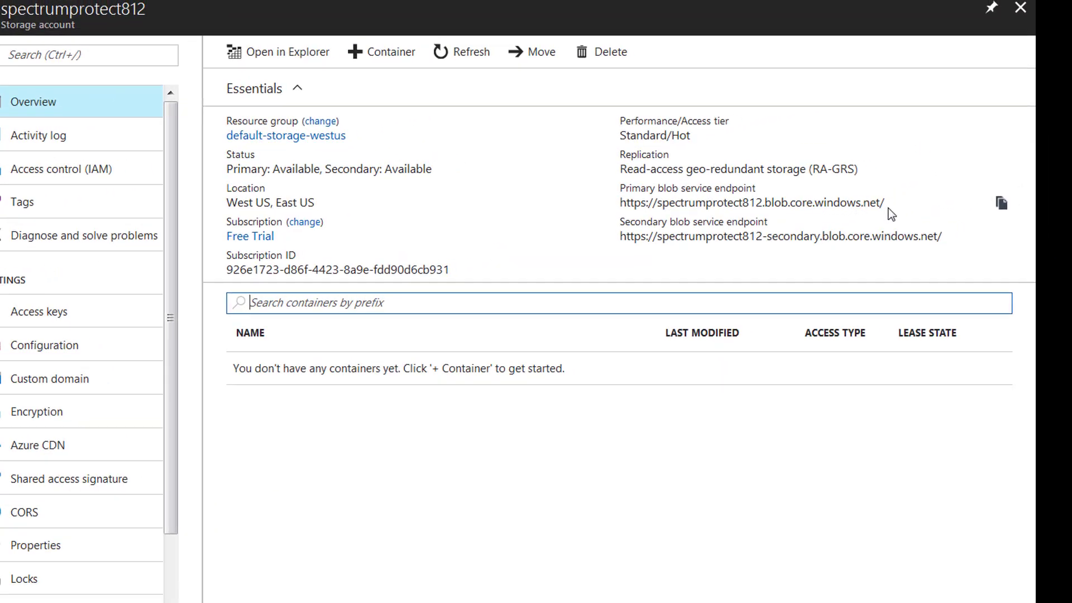
pyautogui.moveTo(888, 207); pyautogui.dragTo(623, 207)
pyautogui.hotkey('ctrl', 'c')
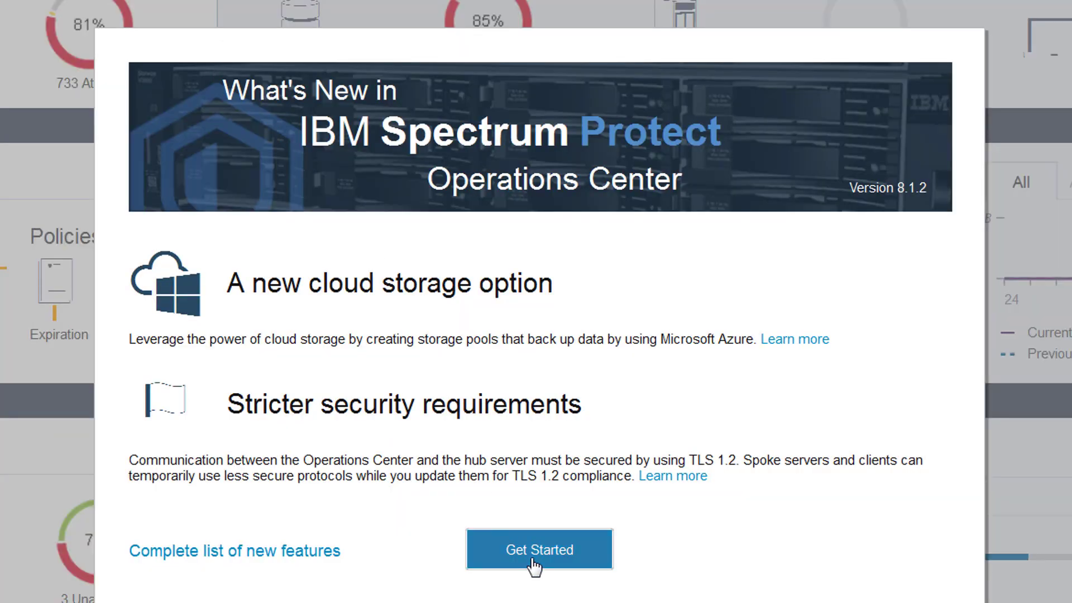
# Dismiss What's New and launch Add Storage Pool from the Storage Pools page
pyautogui.click(528, 552)
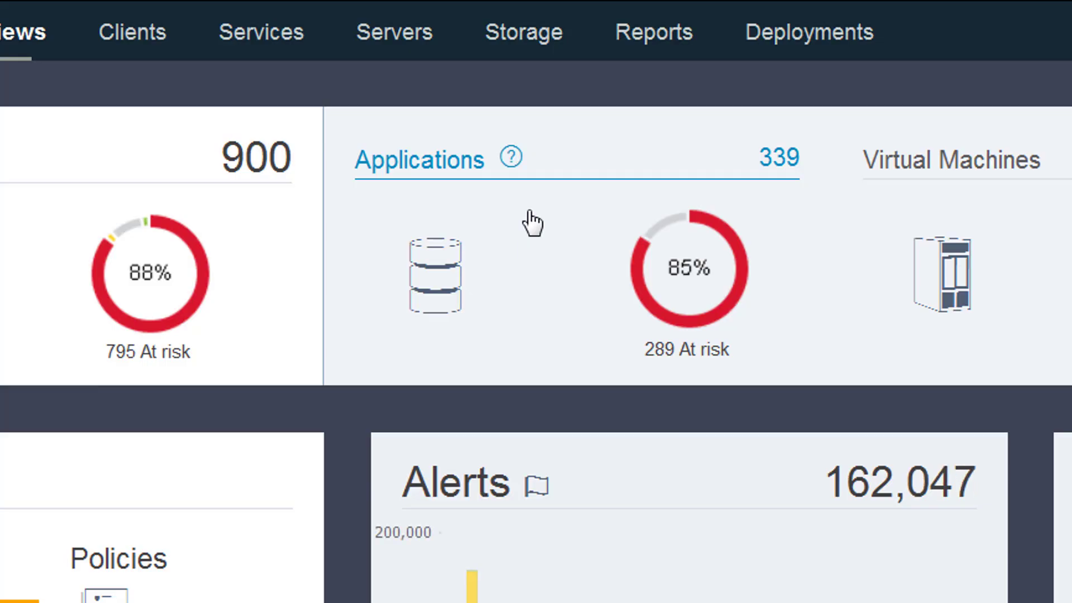
pyautogui.click(522, 40)
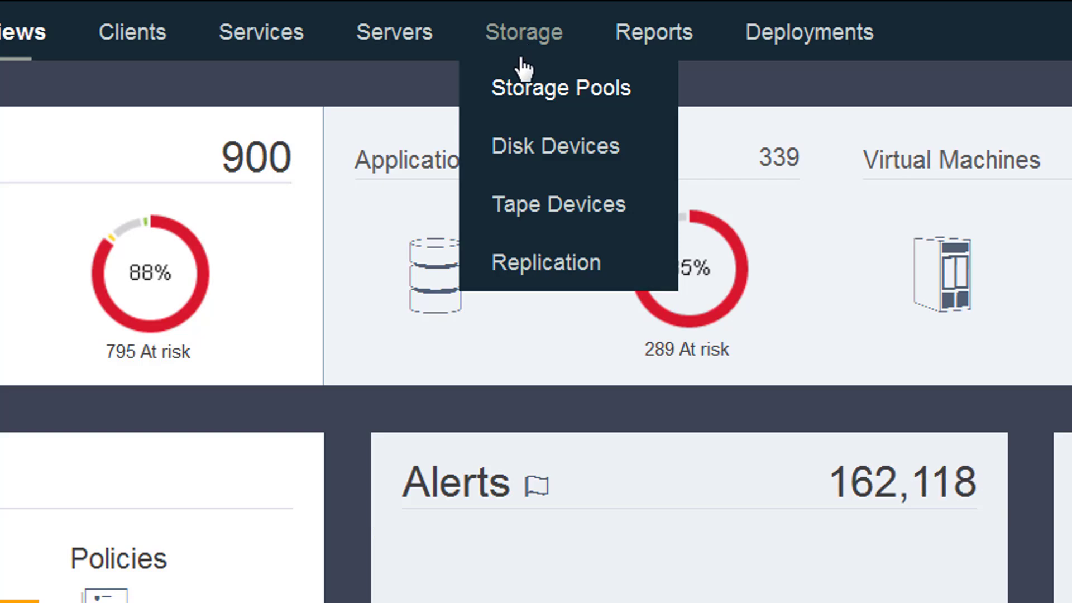
pyautogui.click(528, 92)
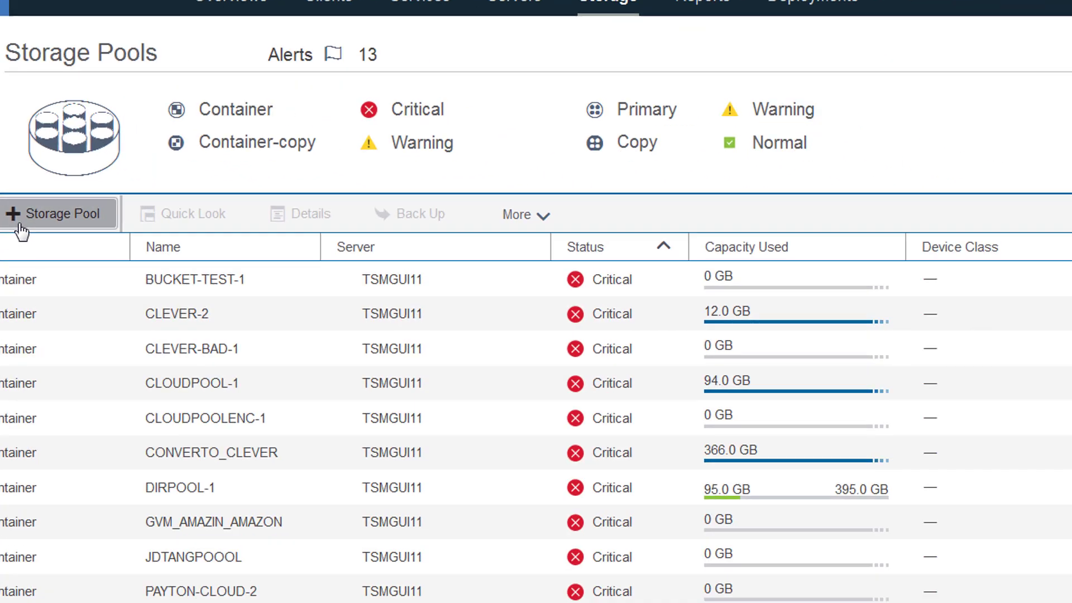
pyautogui.click(121, 368)
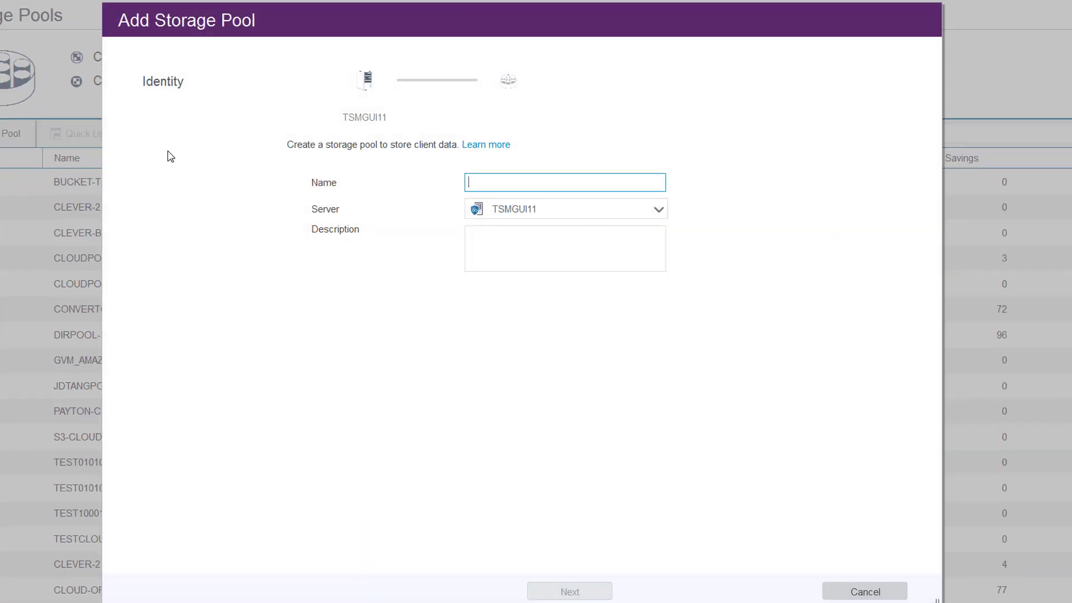
# Name the storage pool AZURECONTAINER and continue to the pool Type step
pyautogui.click(474, 184)
pyautogui.write('a')
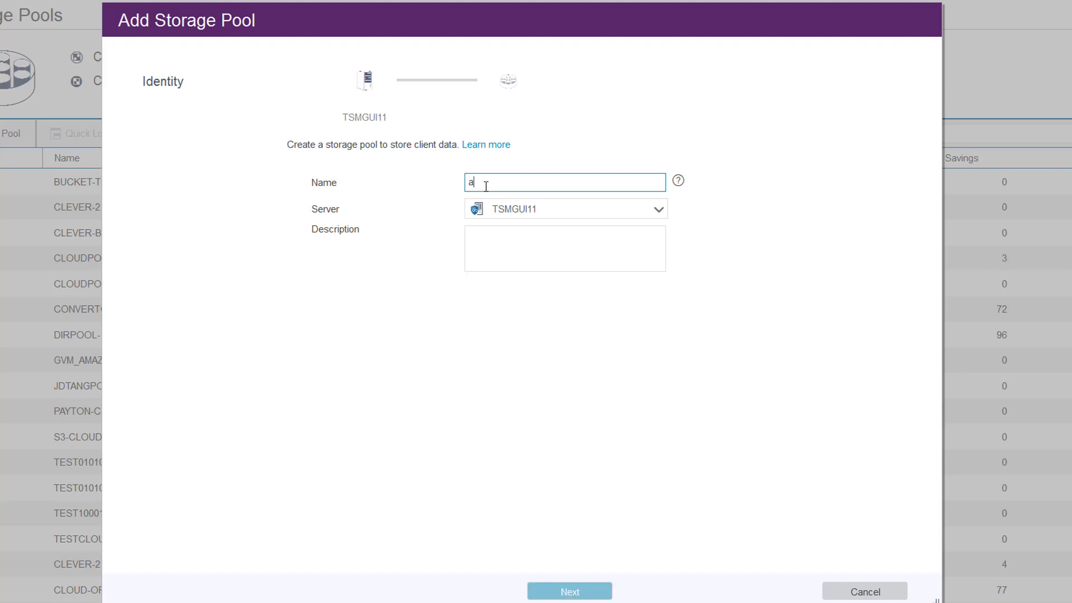
pyautogui.write('zurecontainer')
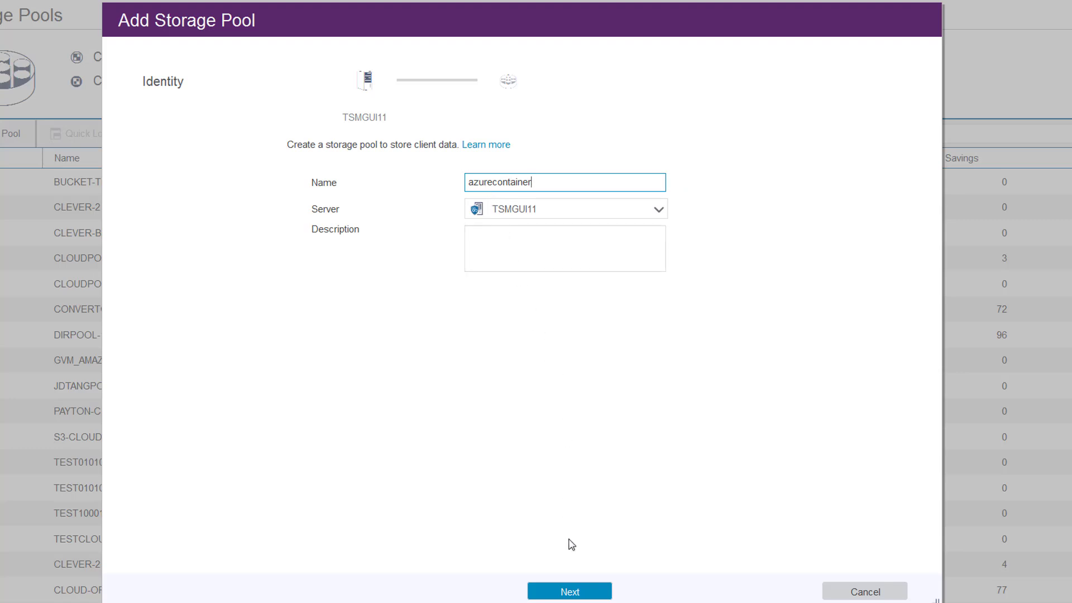
pyautogui.click(575, 594)
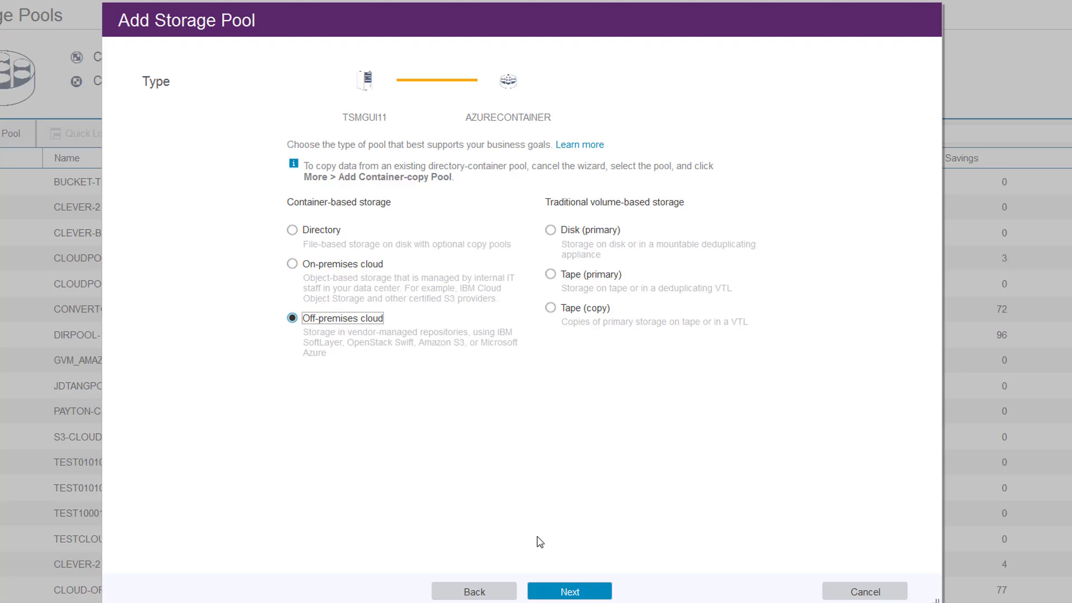
# On the Credentials step, set the cloud type to Microsoft Azure
pyautogui.click(570, 593)
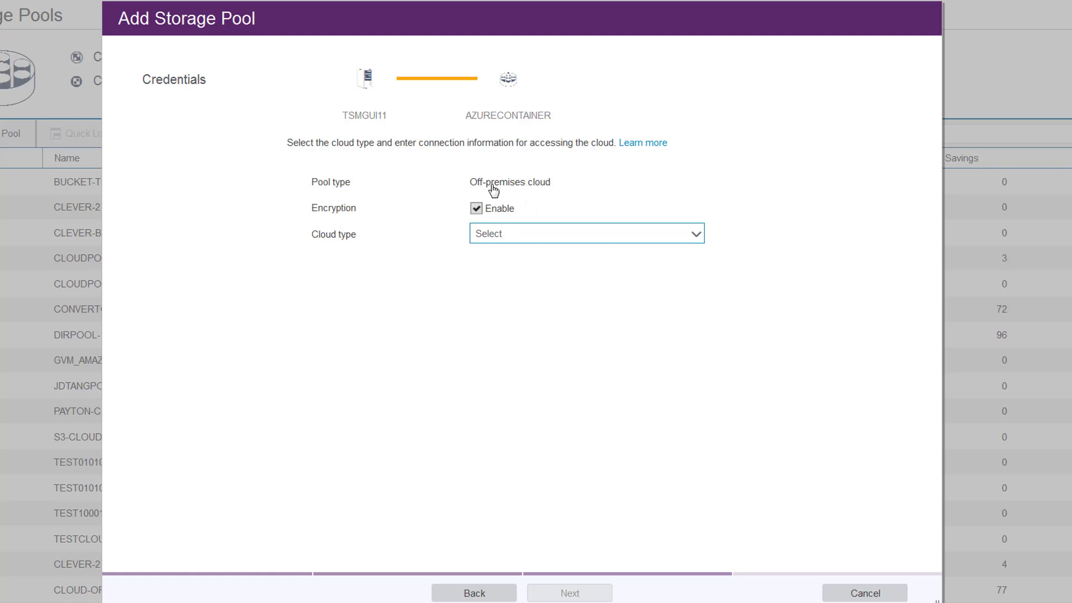
pyautogui.moveTo(494, 212)
pyautogui.moveTo(530, 212)
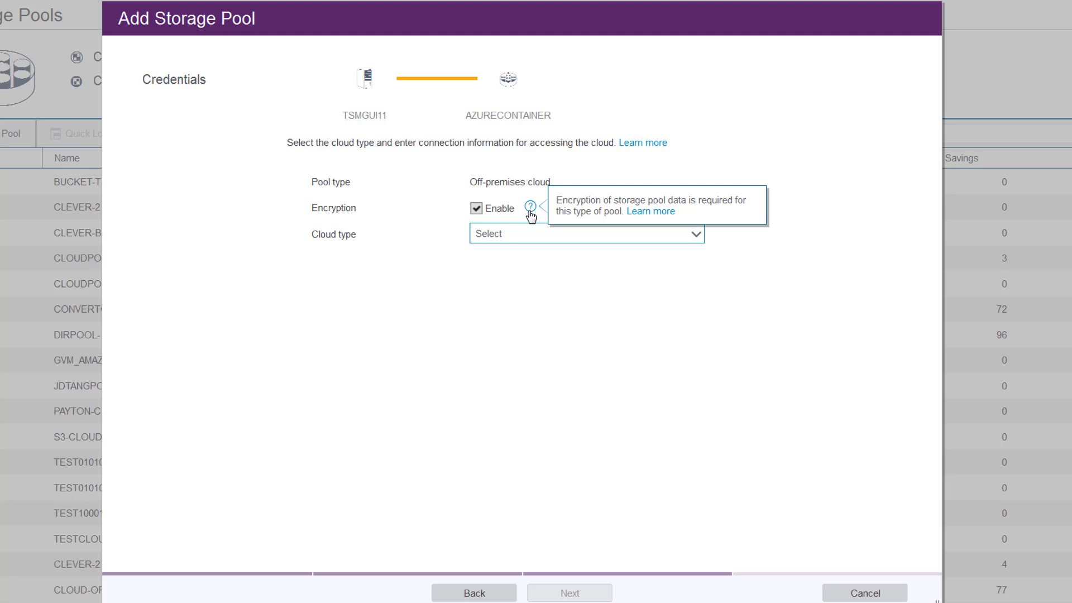
pyautogui.click(540, 240)
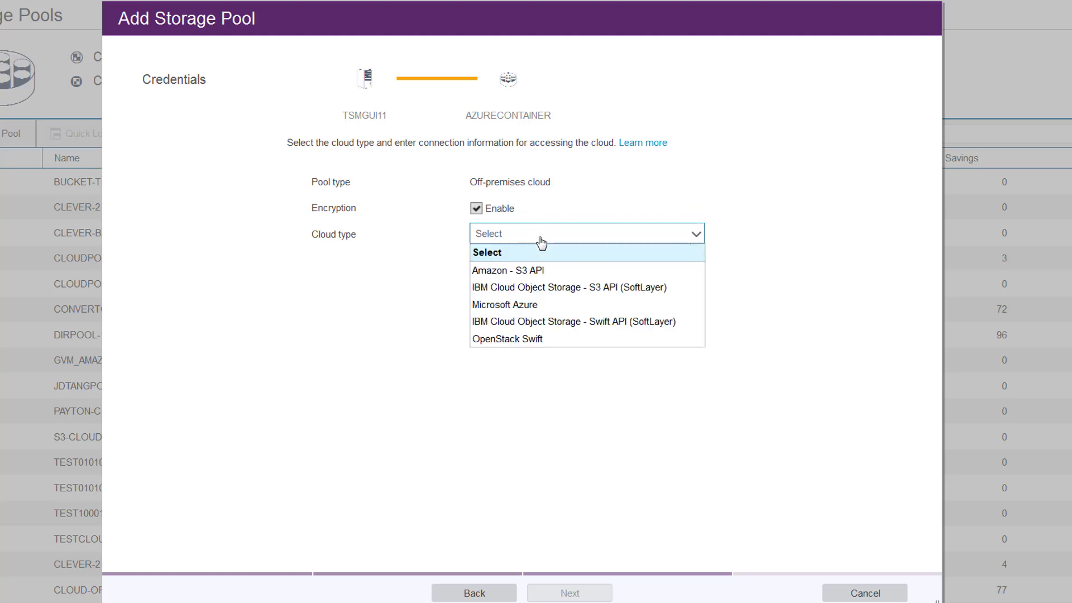
pyautogui.click(544, 307)
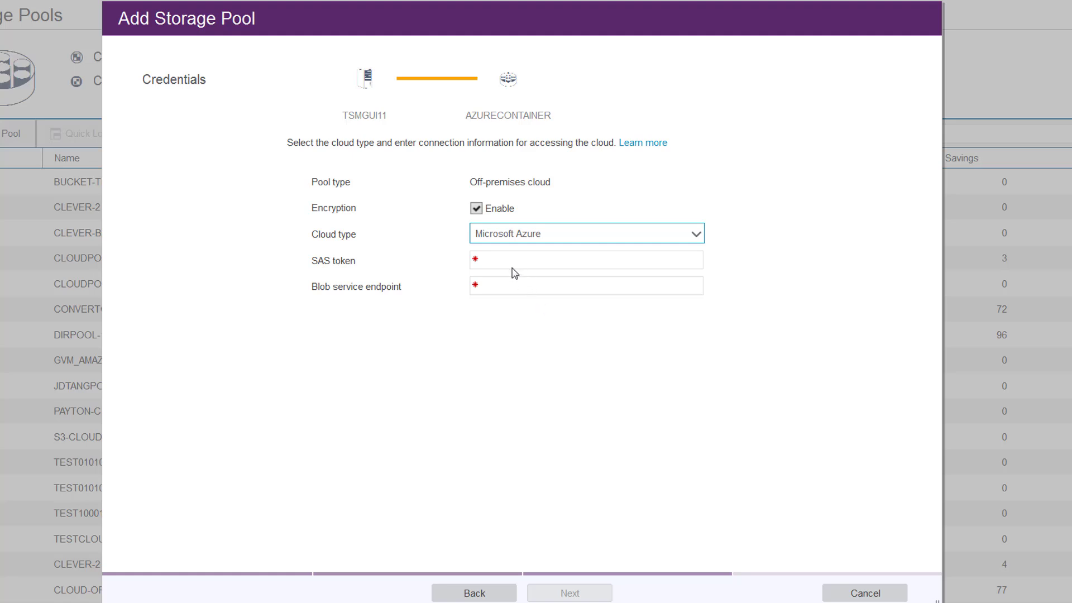
# Paste the spectrumprotect812 blob endpoint URL into Blob service endpoint and return to the Azure portal
pyautogui.click(484, 285)
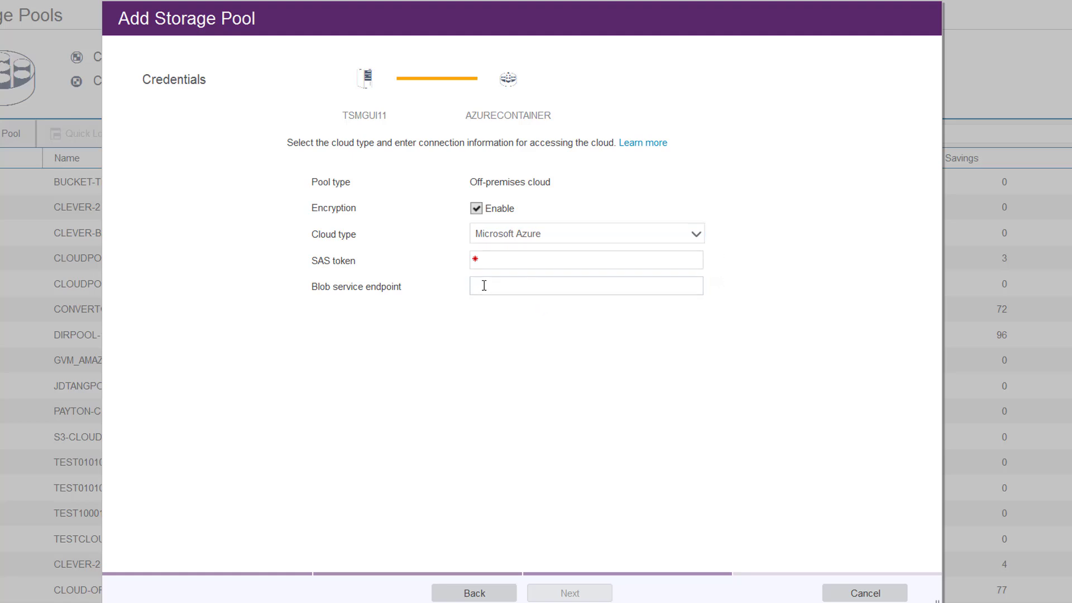
pyautogui.hotkey('ctrl', 'v')
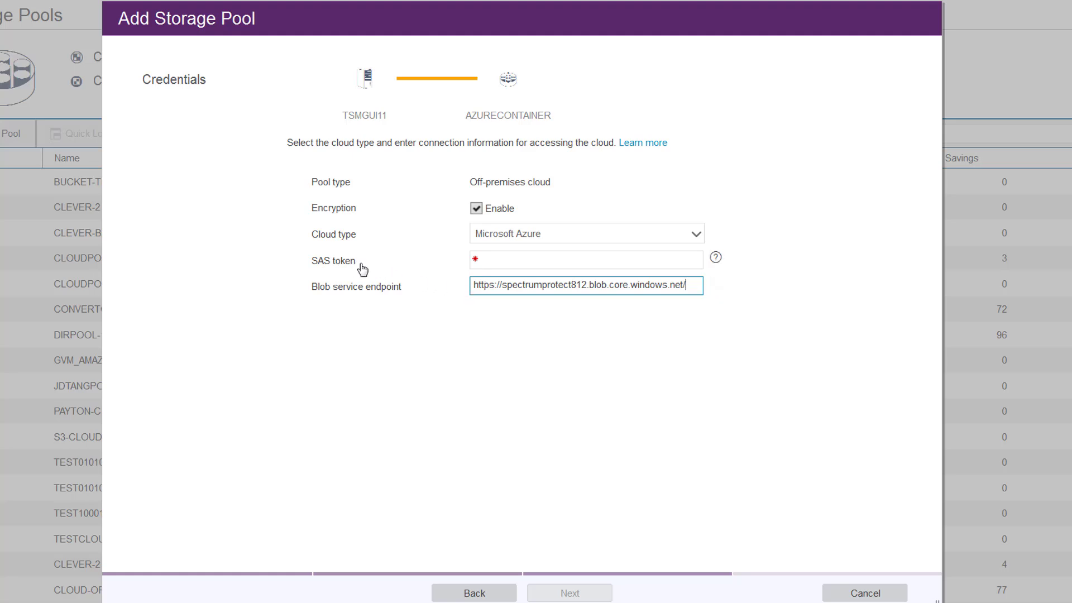
pyautogui.moveTo(716, 256)
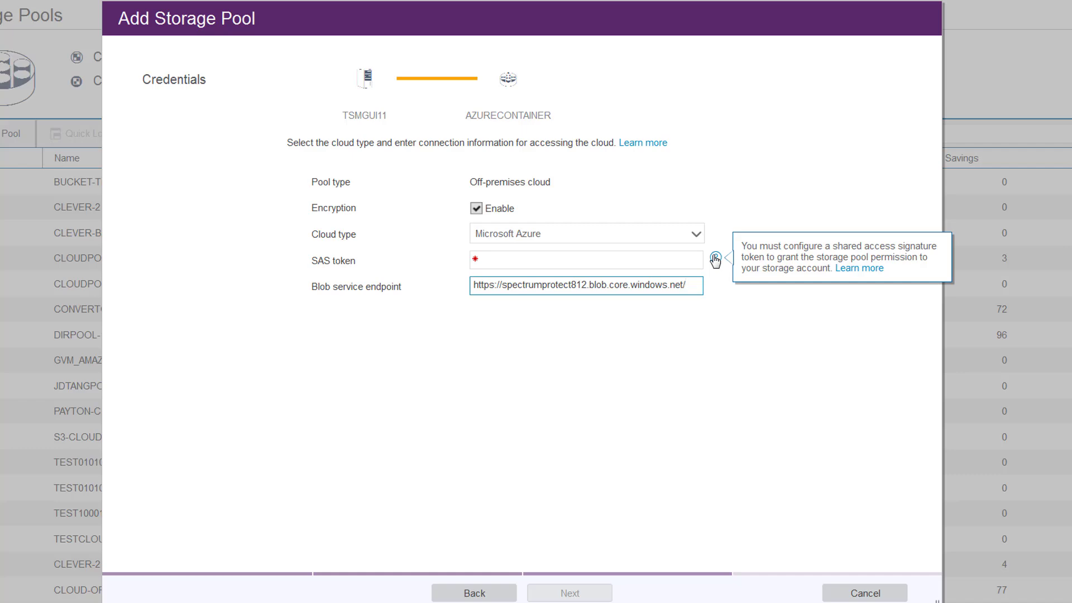
pyautogui.click(91, 11)
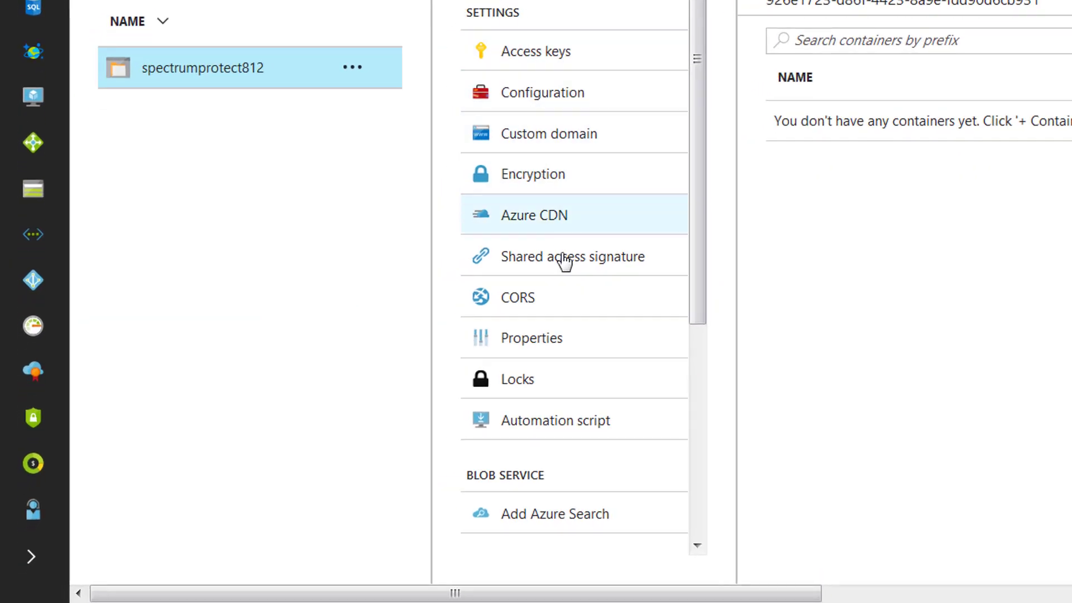
# In Shared access signature settings, change the end date year to give 2019-05-25, keeping UTC
pyautogui.click(563, 259)
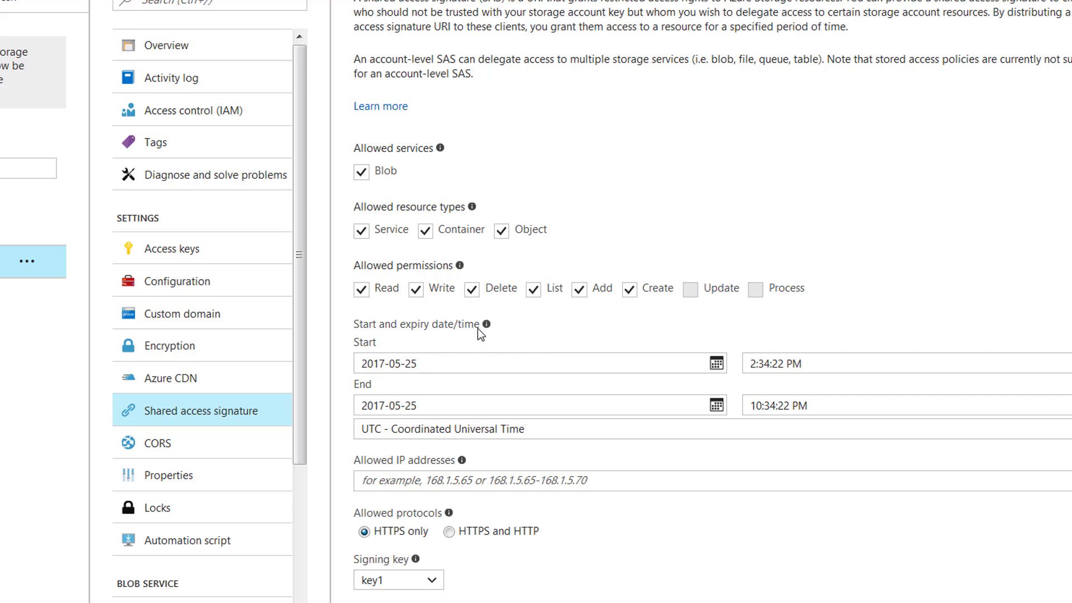
pyautogui.moveTo(487, 325)
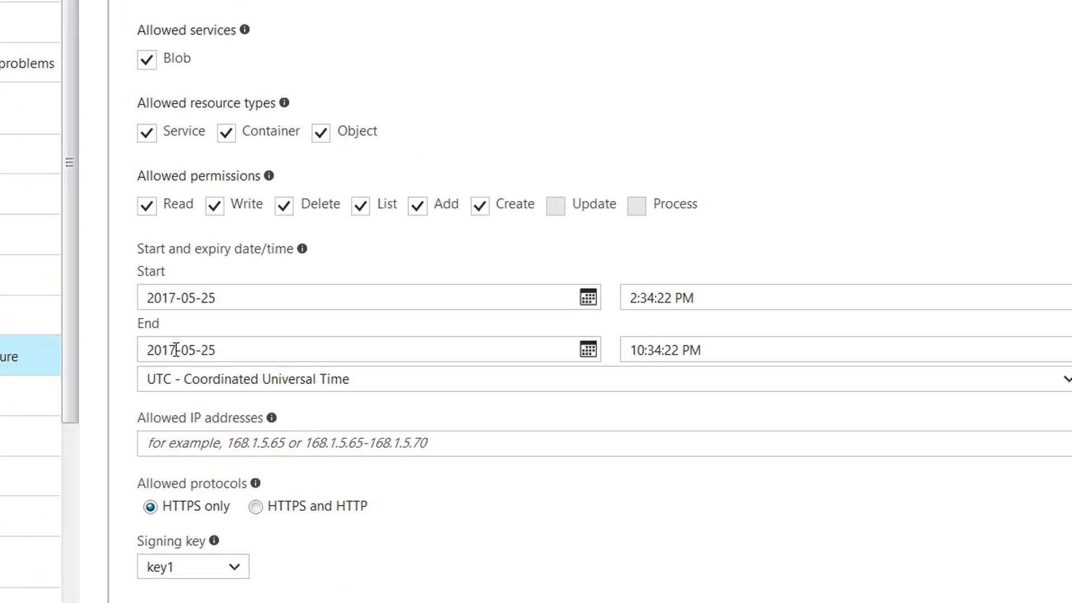
pyautogui.click(48, 318)
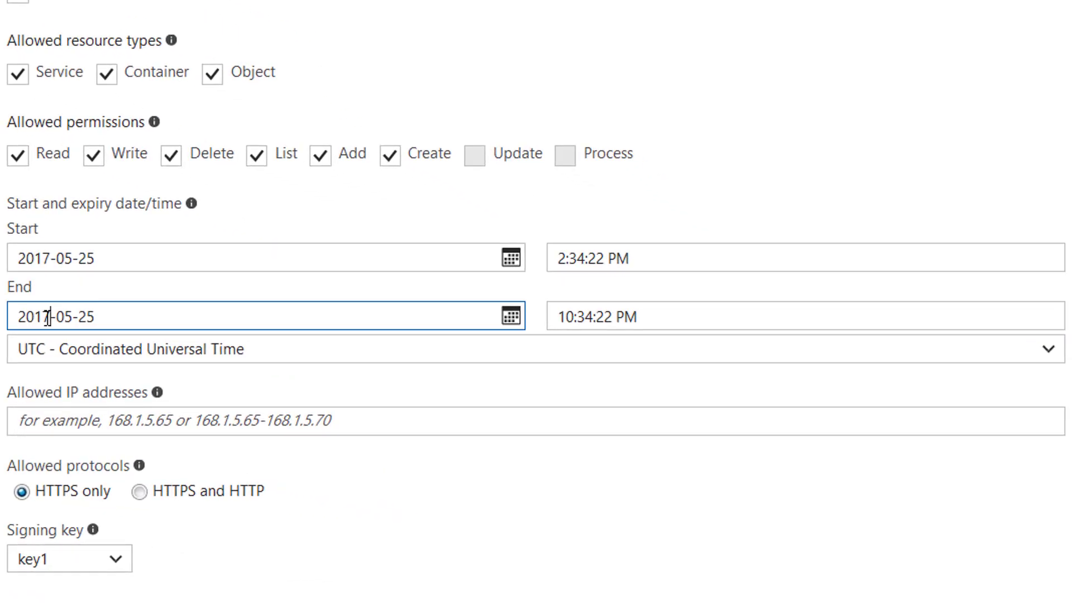
pyautogui.press('BackSpace')
pyautogui.write('9')
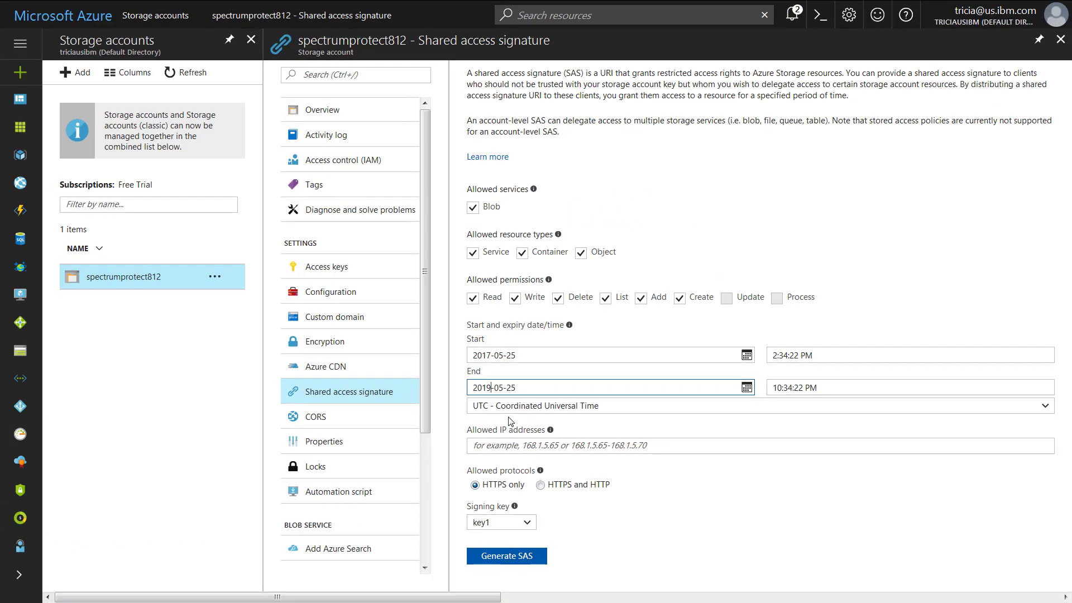
pyautogui.click(509, 408)
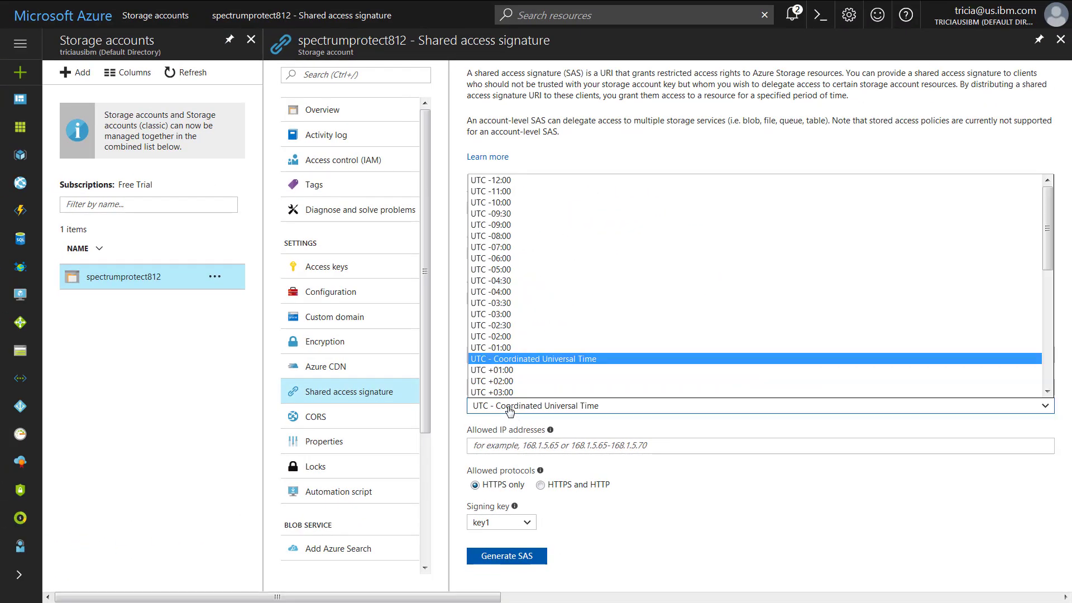
pyautogui.click(509, 410)
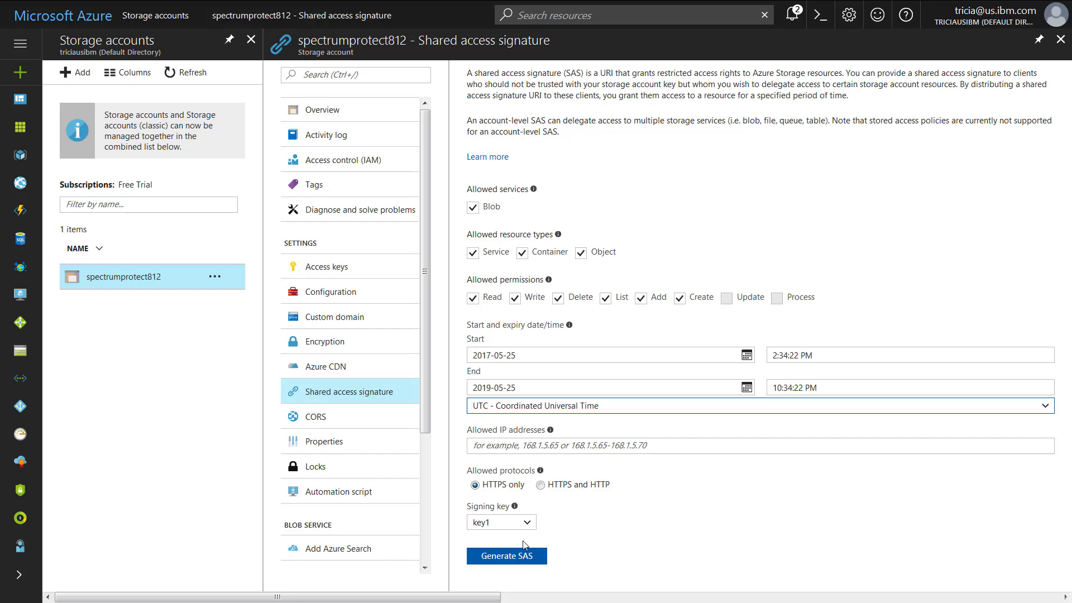
# Generate the SAS for spectrumprotect812 and select the full SAS token text
pyautogui.click(517, 561)
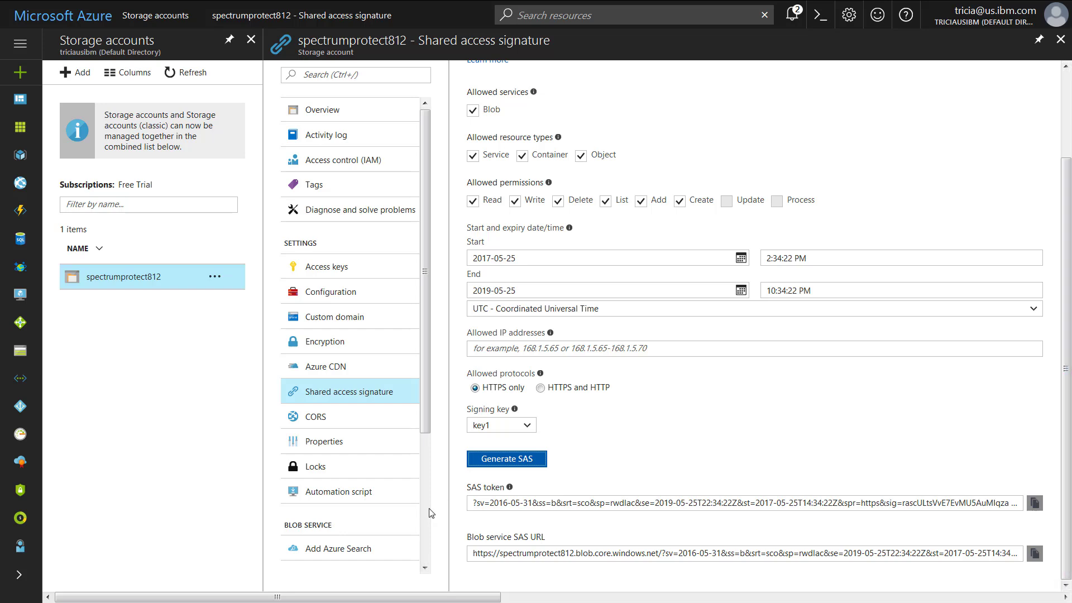
pyautogui.click(473, 505)
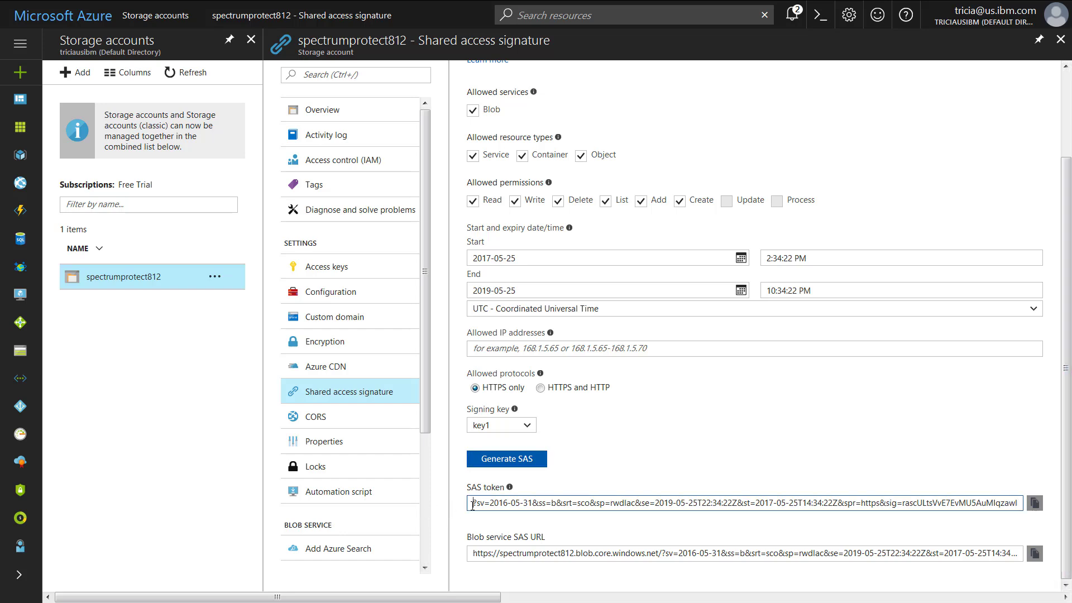
pyautogui.moveTo(485, 505); pyautogui.dragTo(987, 483)
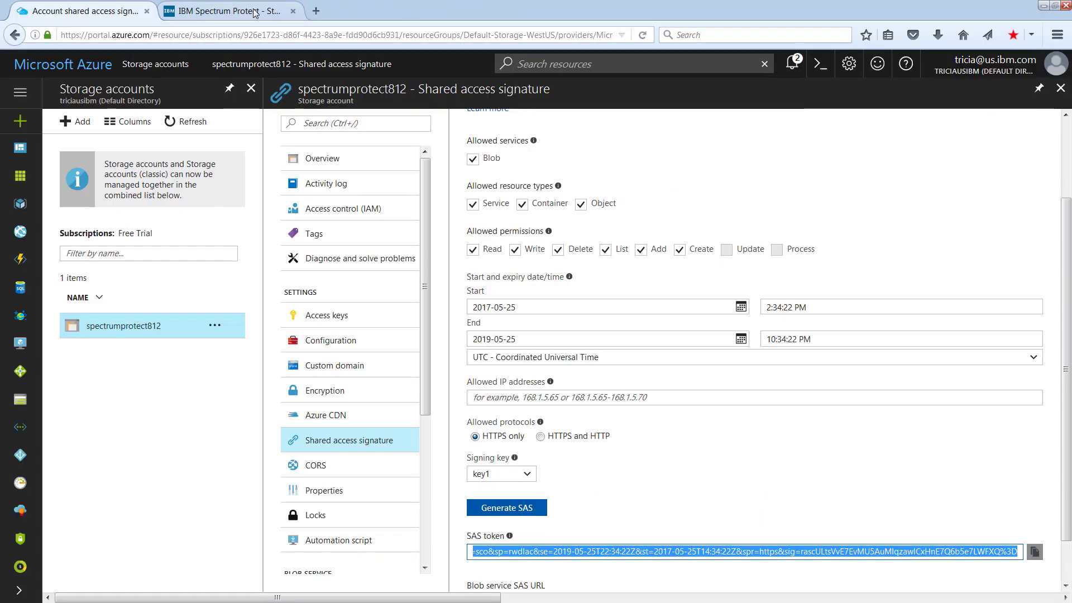
# Back in Operations Center, paste the SAS token into its field and validate with Next
pyautogui.click(246, 3)
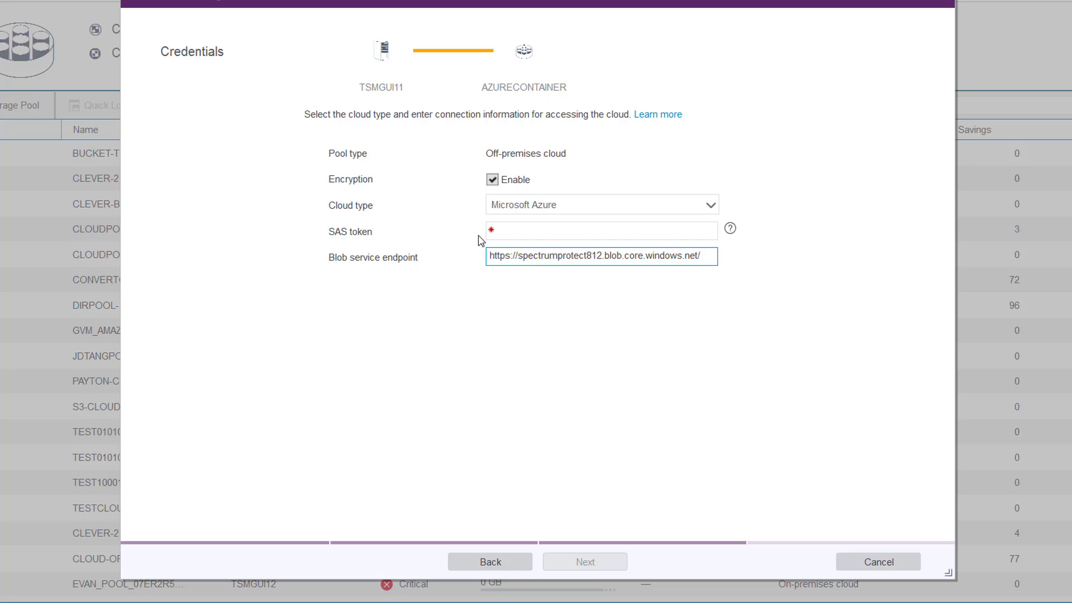
pyautogui.click(489, 233)
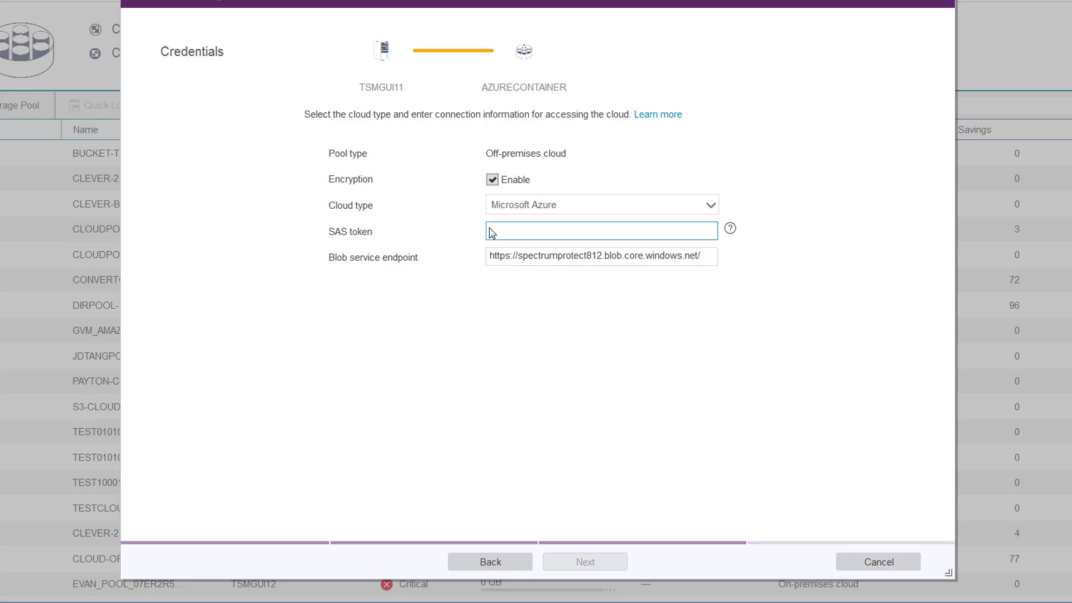
pyautogui.hotkey('ctrl', 'v')
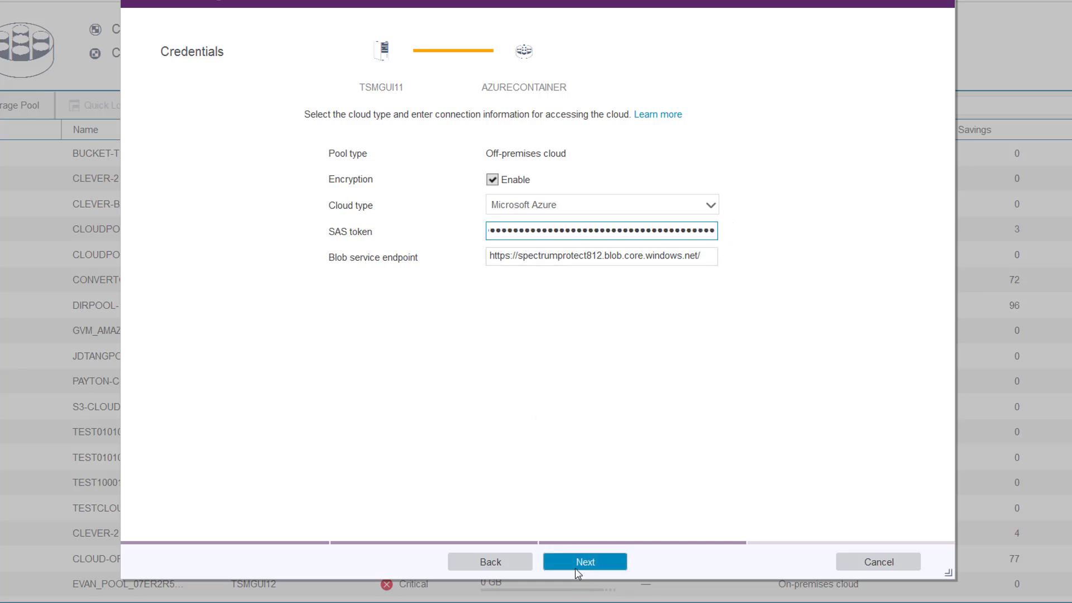
pyautogui.click(576, 568)
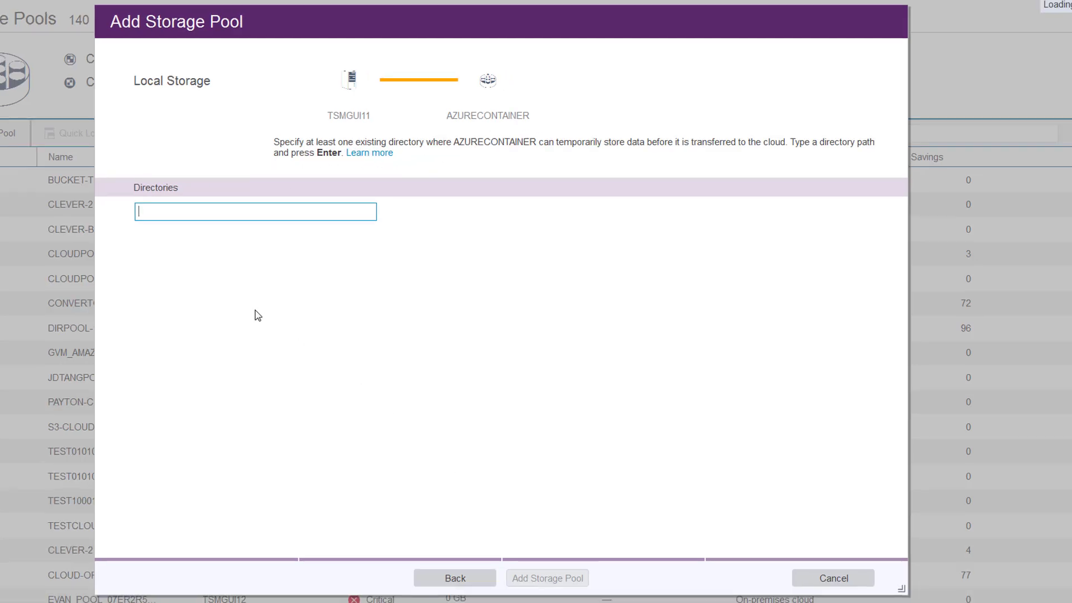
# Add /TSMserver/Filedev2/jiang/ as AZURECONTAINER's local staging directory
pyautogui.click(156, 208)
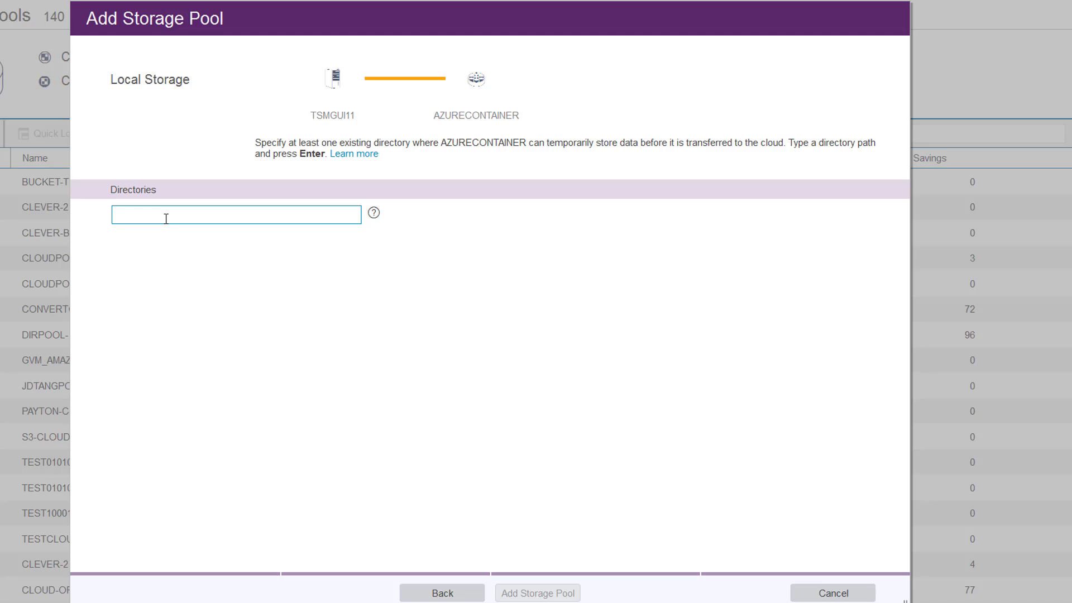
pyautogui.write('TSMserver/Filedev2/')
pyautogui.press('Return')
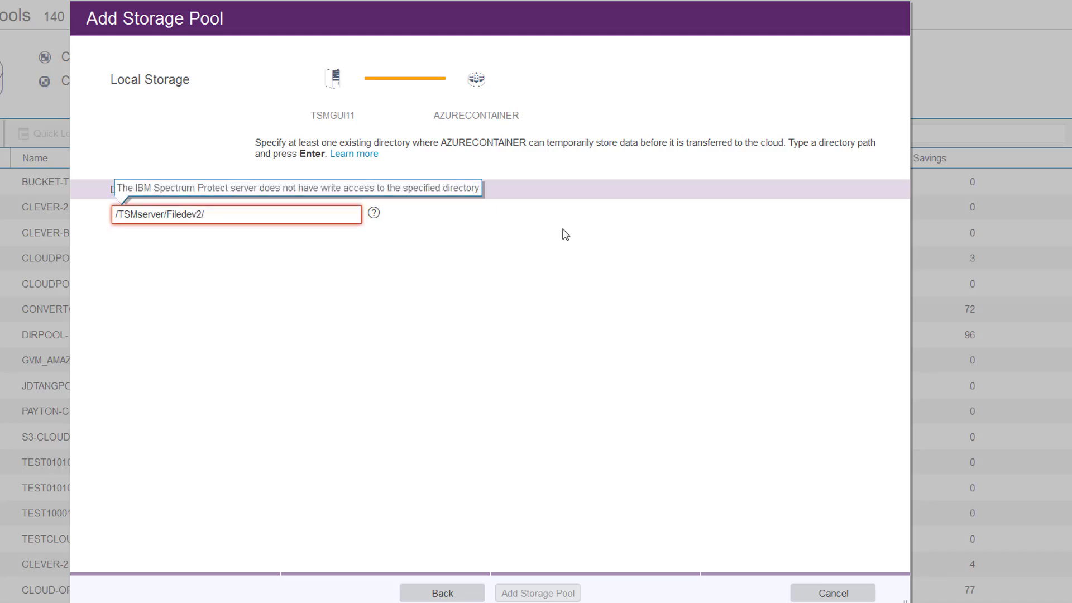
pyautogui.write('jiang')
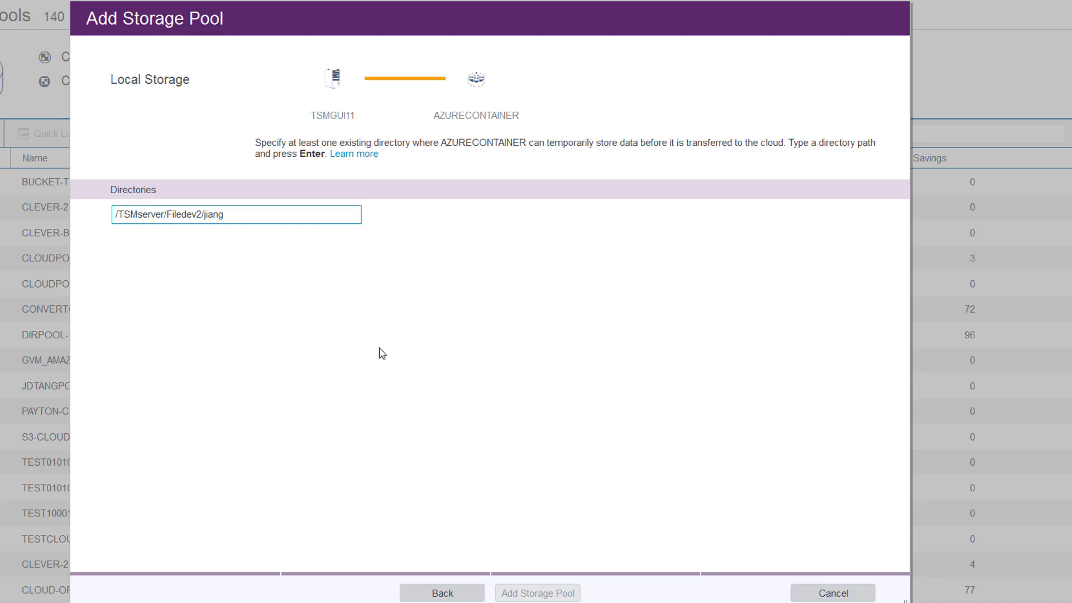
pyautogui.press('Return')
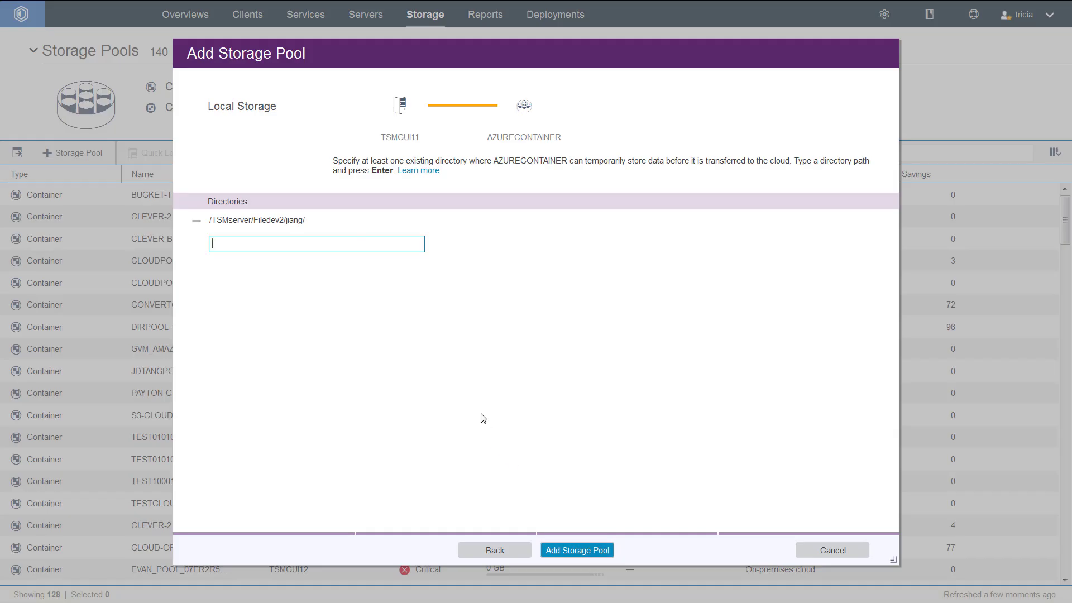
# Add the AZURECONTAINER pool, then filter Storage Pools for 'azure' and select its row
pyautogui.click(577, 550)
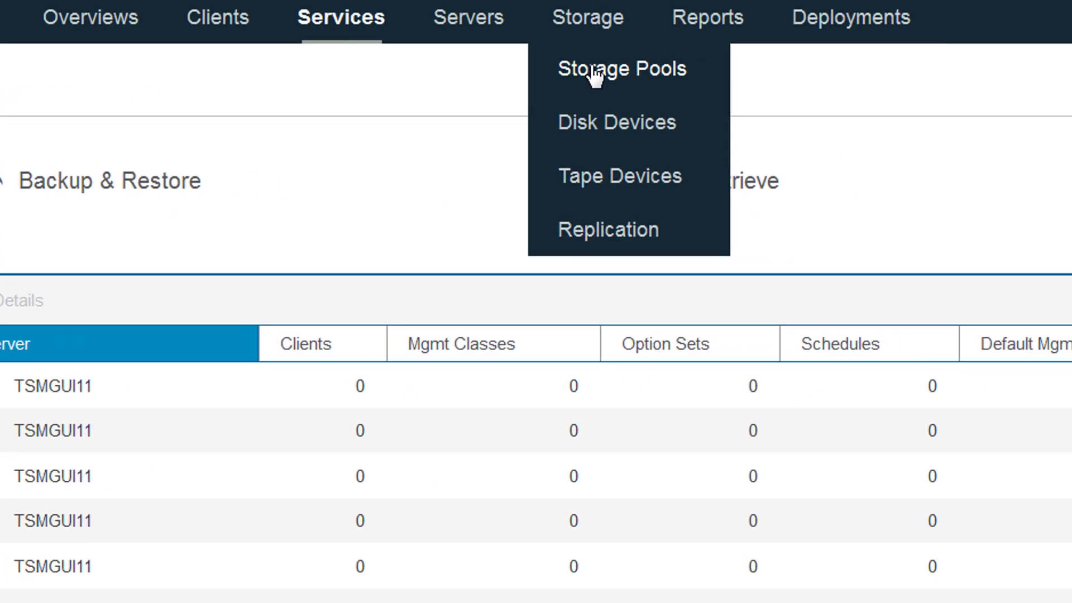
pyautogui.click(821, 87)
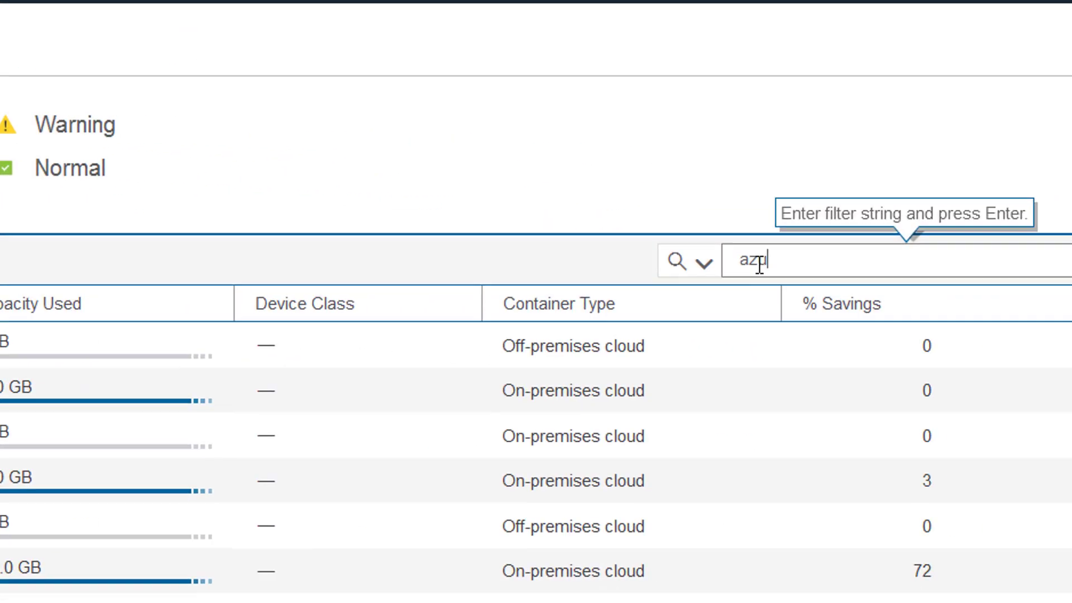
pyautogui.write('re')
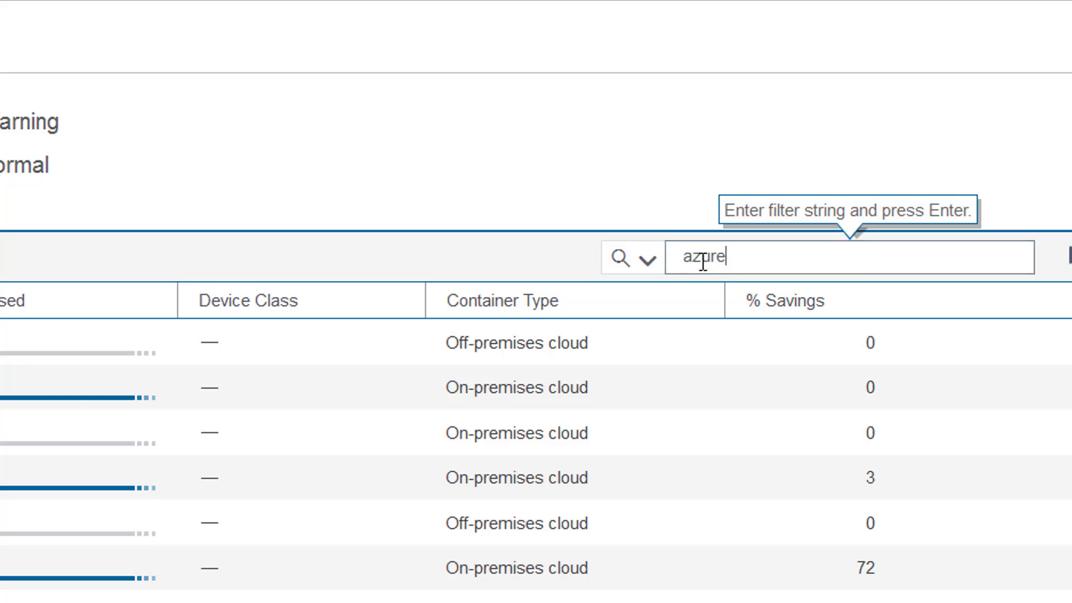
pyautogui.press('Return')
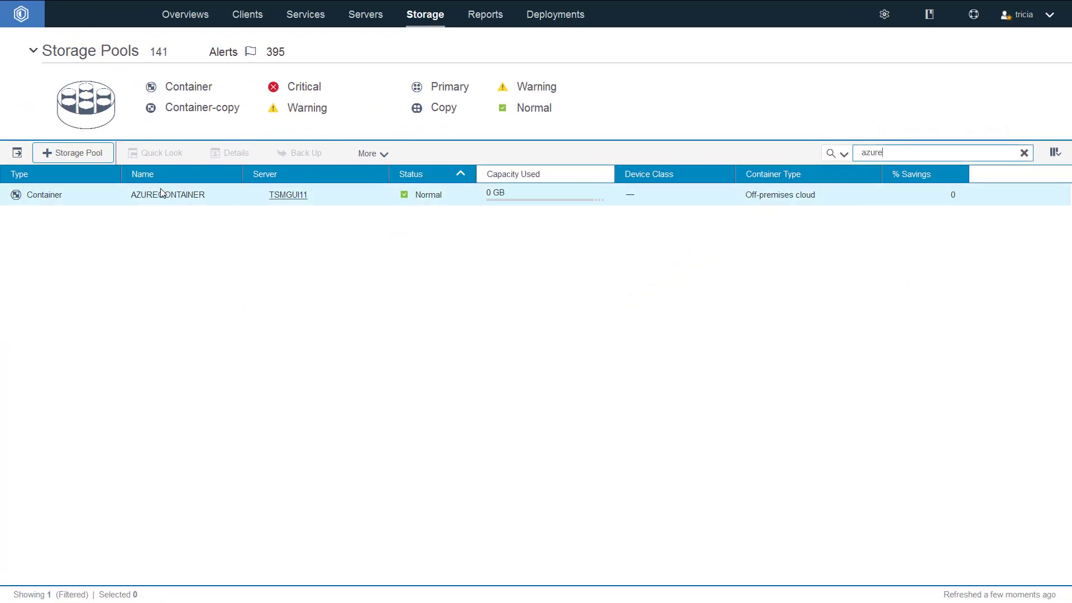
pyautogui.click(166, 197)
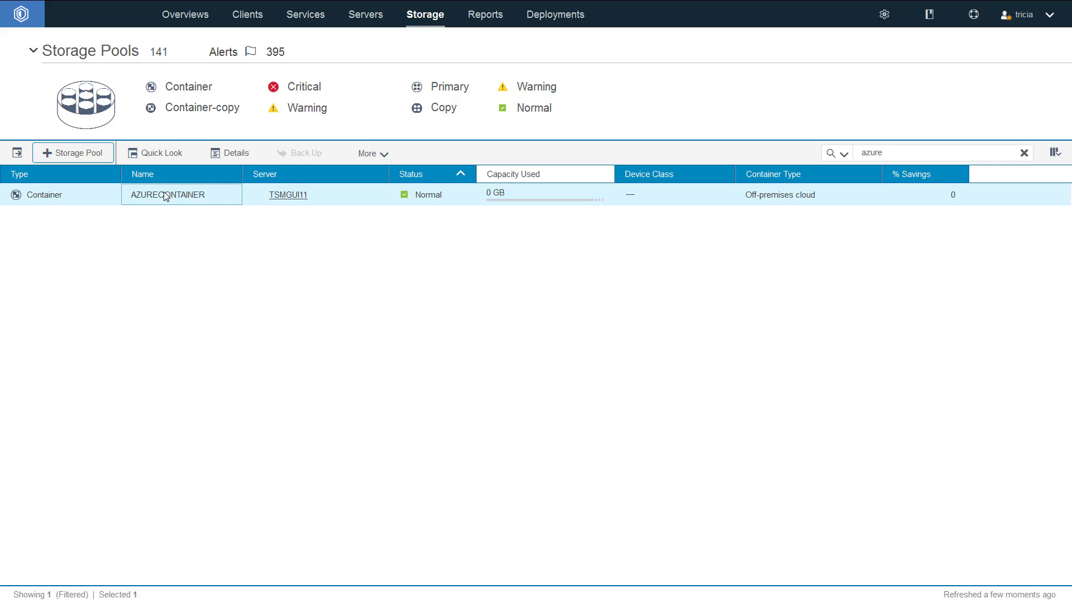
# Show AZURECONTAINER's Properties and unlock then relock the Cloud section to check its Azure settings
pyautogui.click(233, 158)
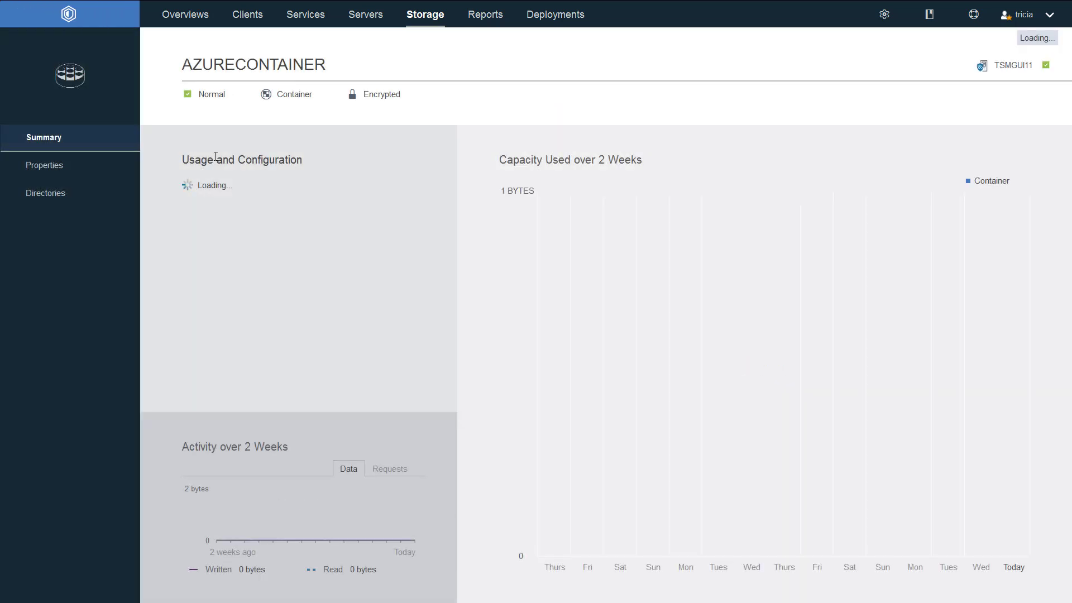
pyautogui.click(46, 167)
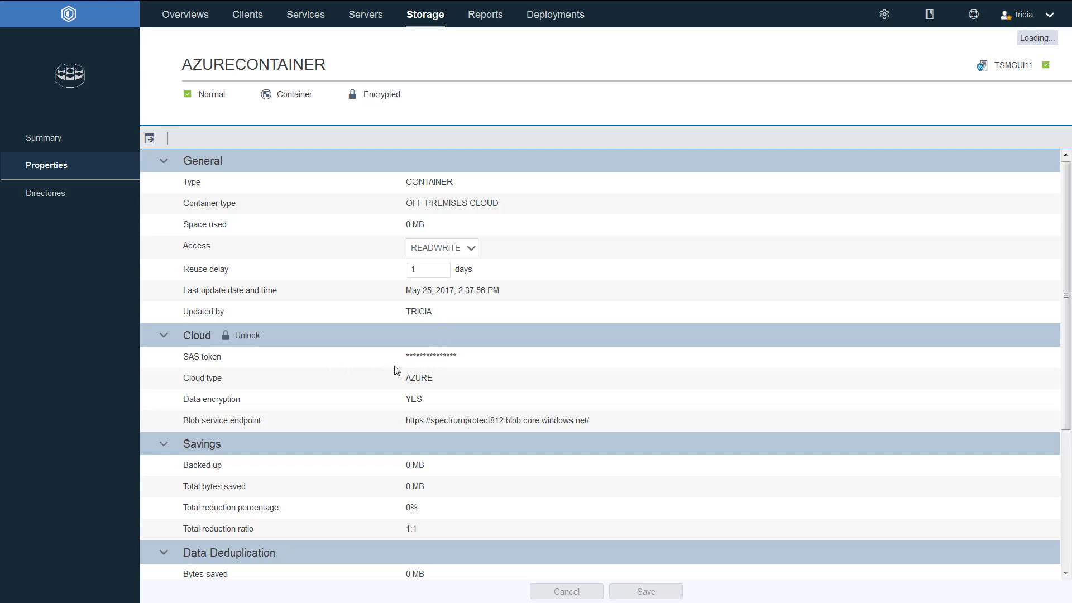
pyautogui.moveTo(216, 371)
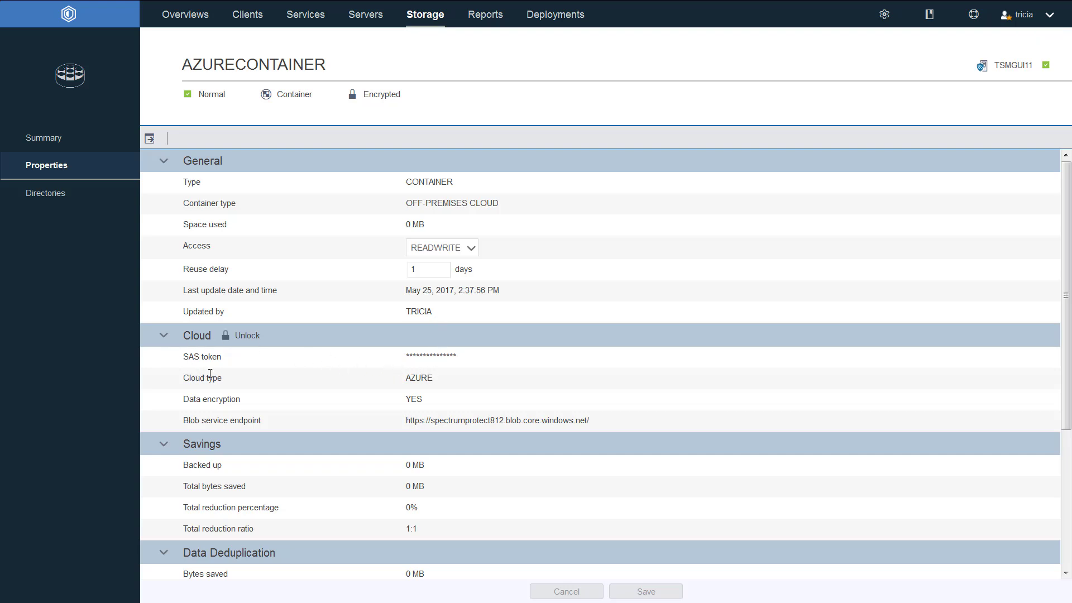
pyautogui.click(225, 336)
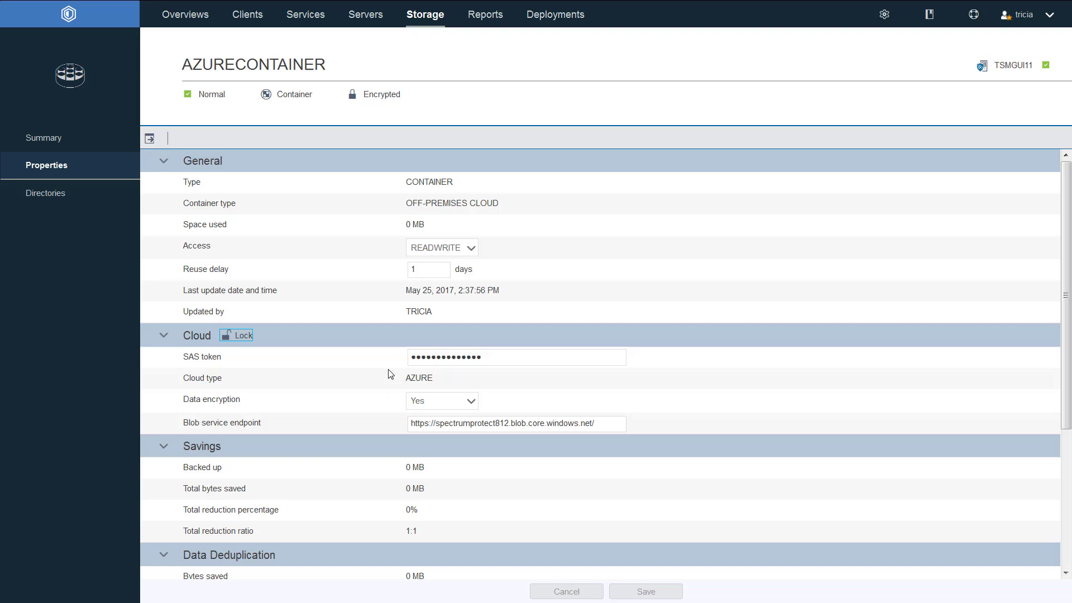
pyautogui.click(226, 336)
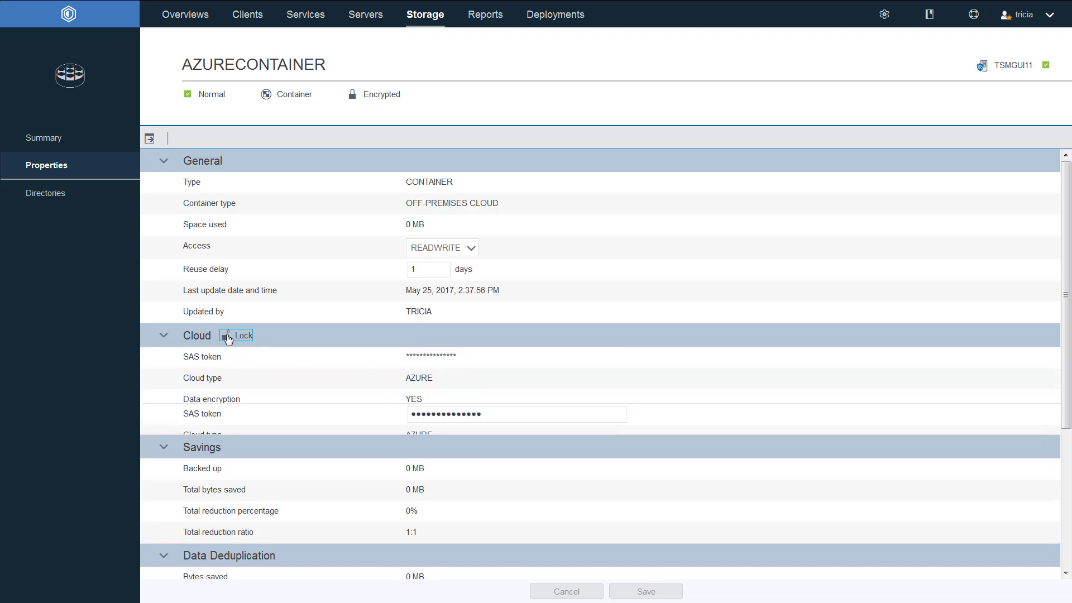